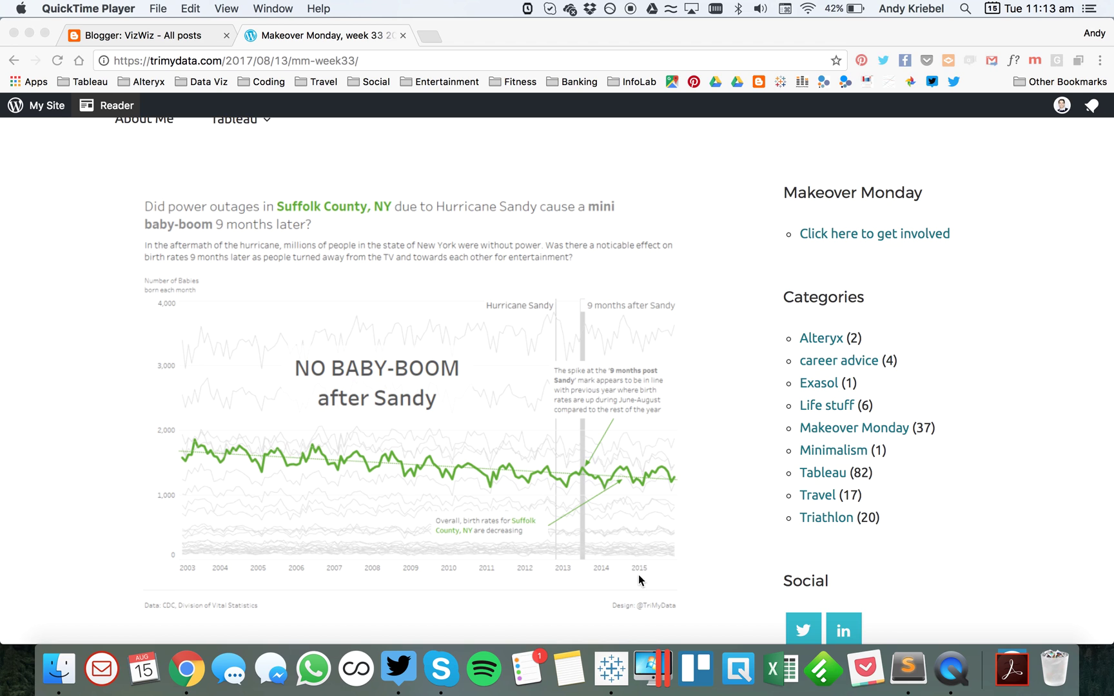
Step: Add a State filter to the sheet that keeps only New York
left_click(609, 677)
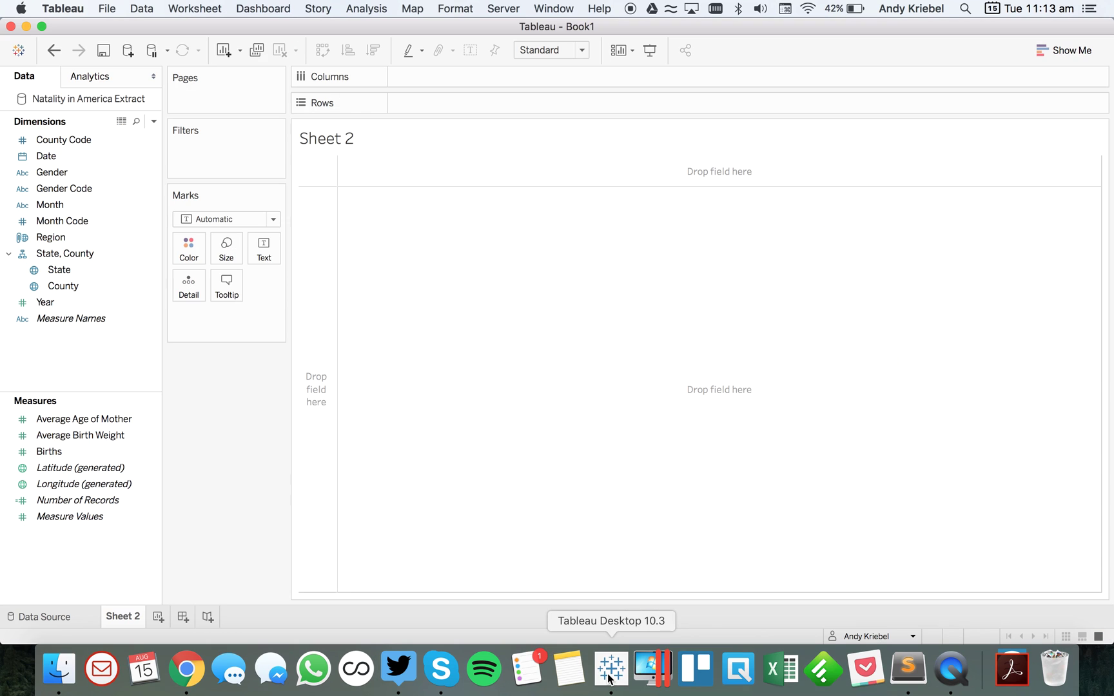
left_click(102, 194)
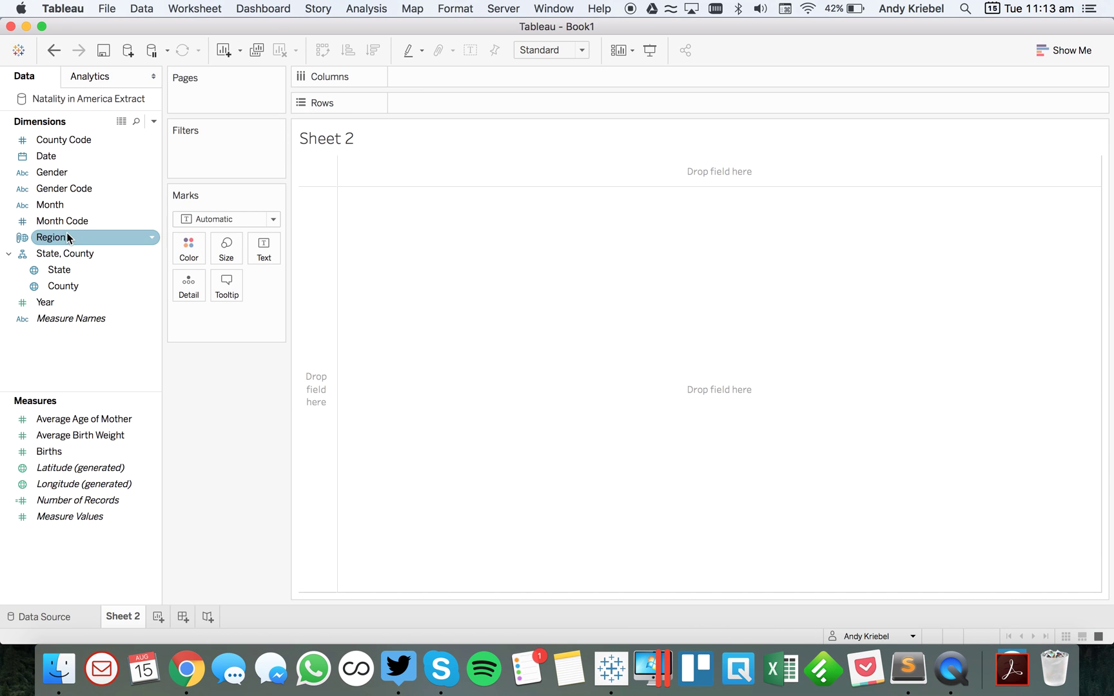
left_click_drag(65, 270, 201, 171)
left_click(485, 188)
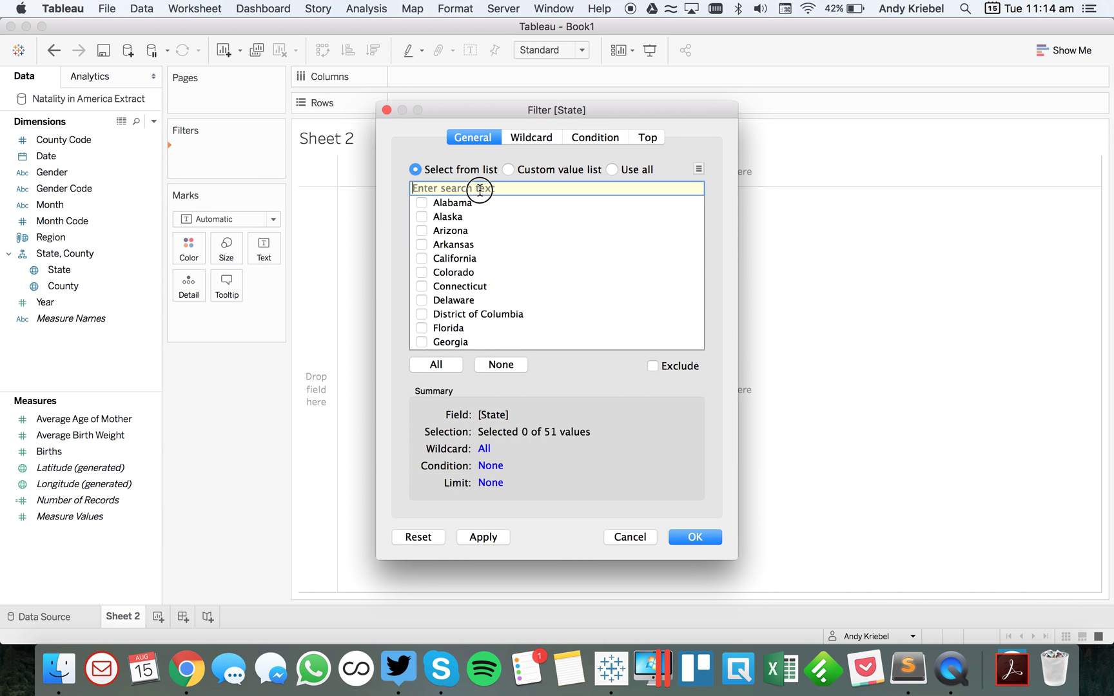
type("new")
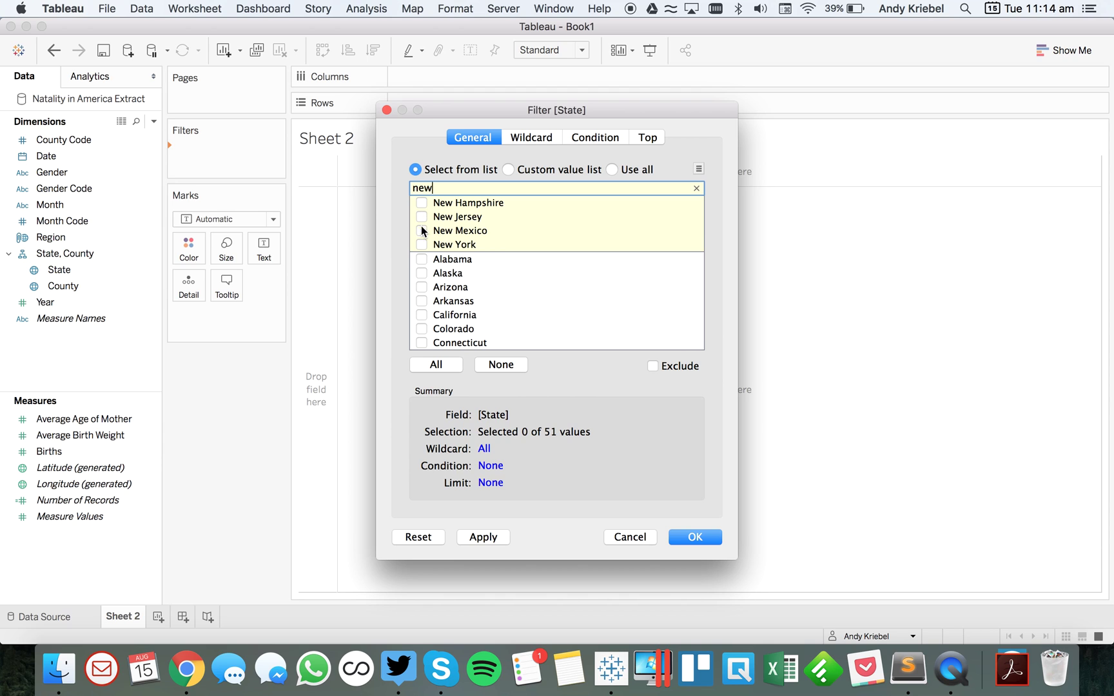
left_click(421, 244)
left_click(692, 537)
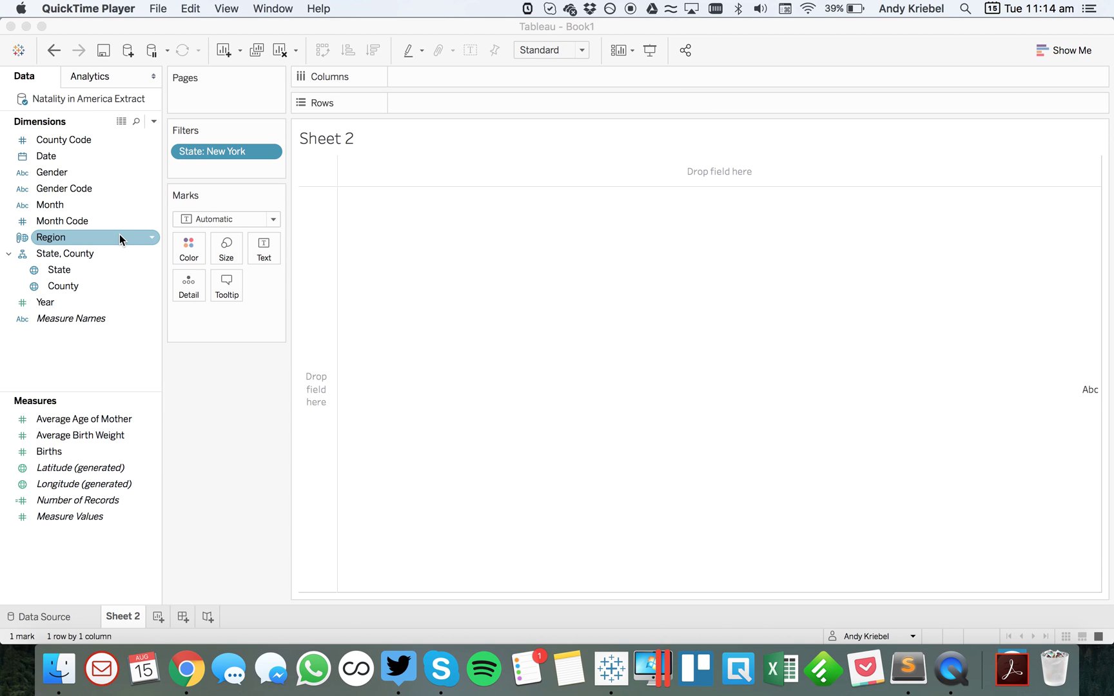
Step: Check the reference blog post in Chrome and return to the Tableau workbook
key("super+Tab")
key("super+Tab")
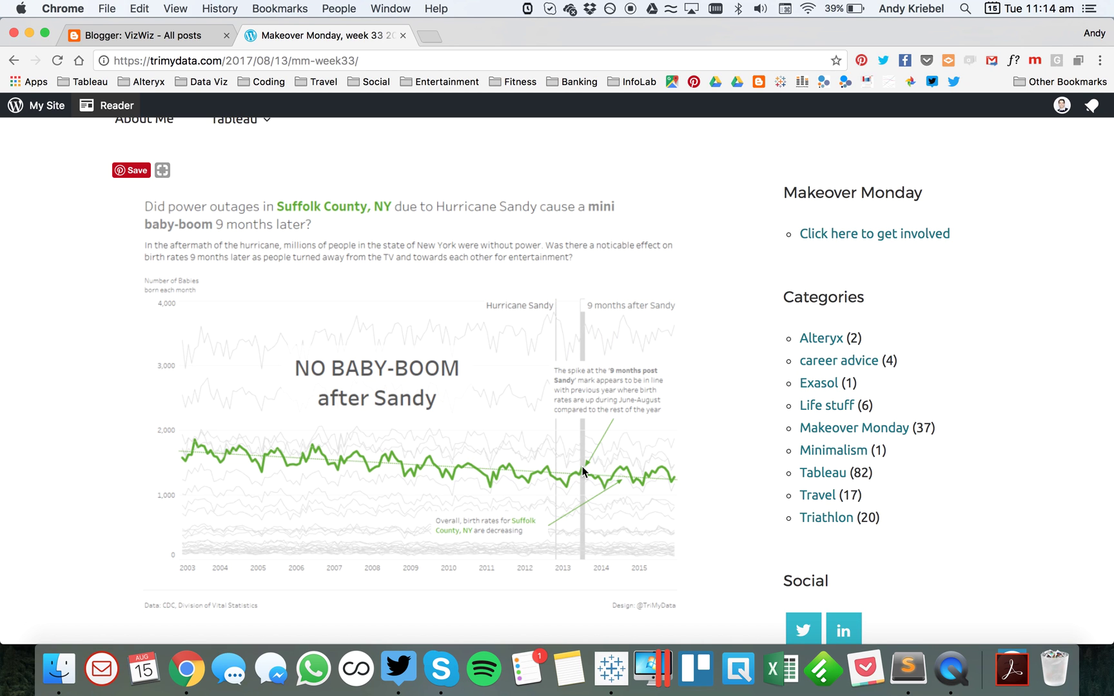
key("super+Tab")
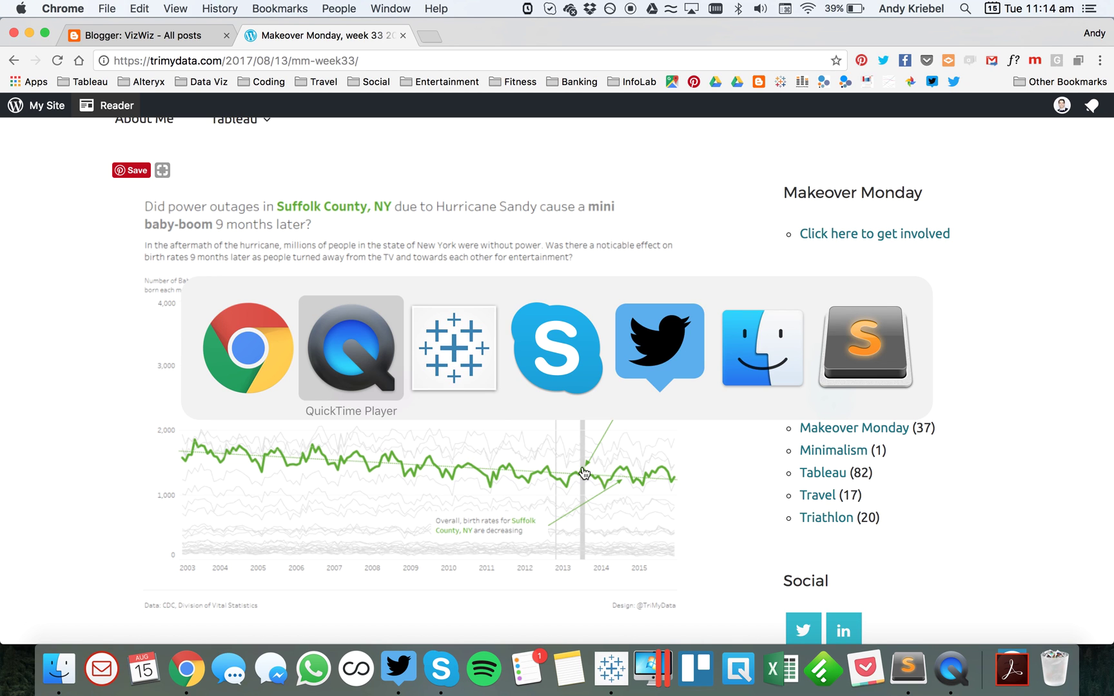
key("super+Tab")
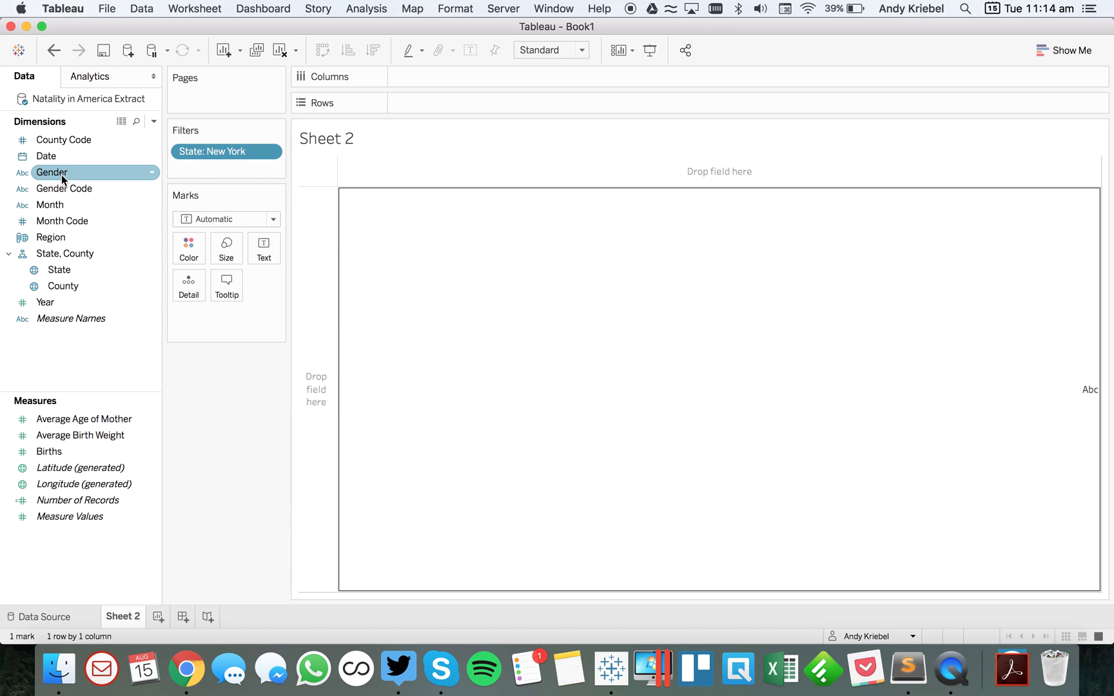
Step: Plot continuous MONTH(Date) against Births, with County on Detail for one line per county
left_click_drag(62, 158, 412, 75)
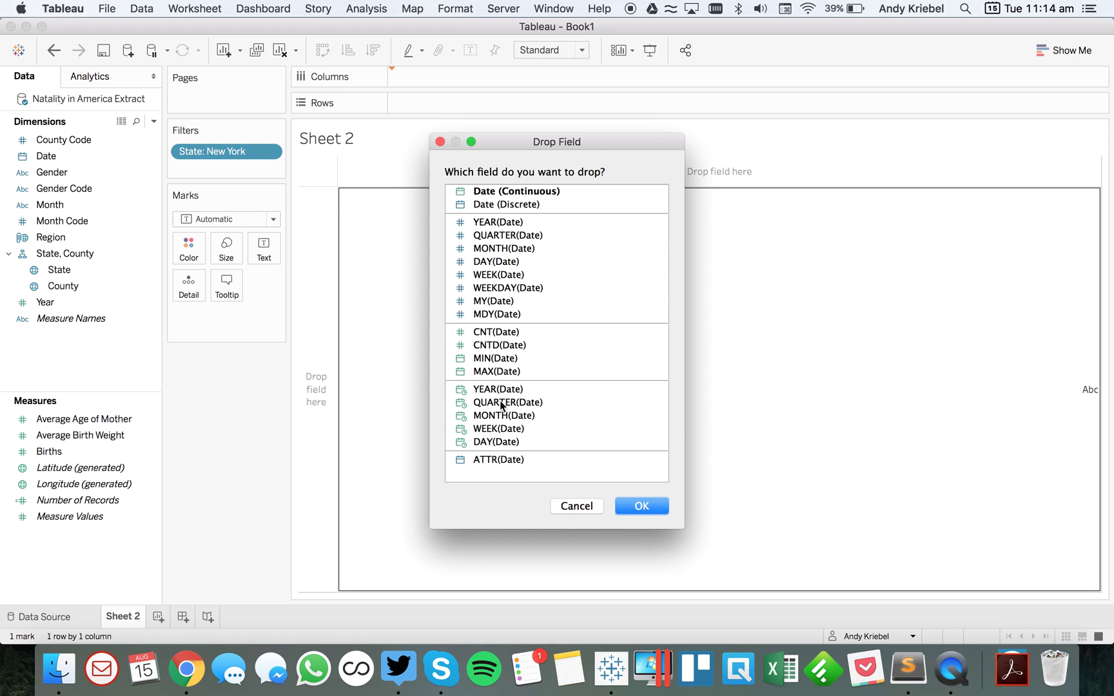
left_click(503, 416)
left_click(646, 505)
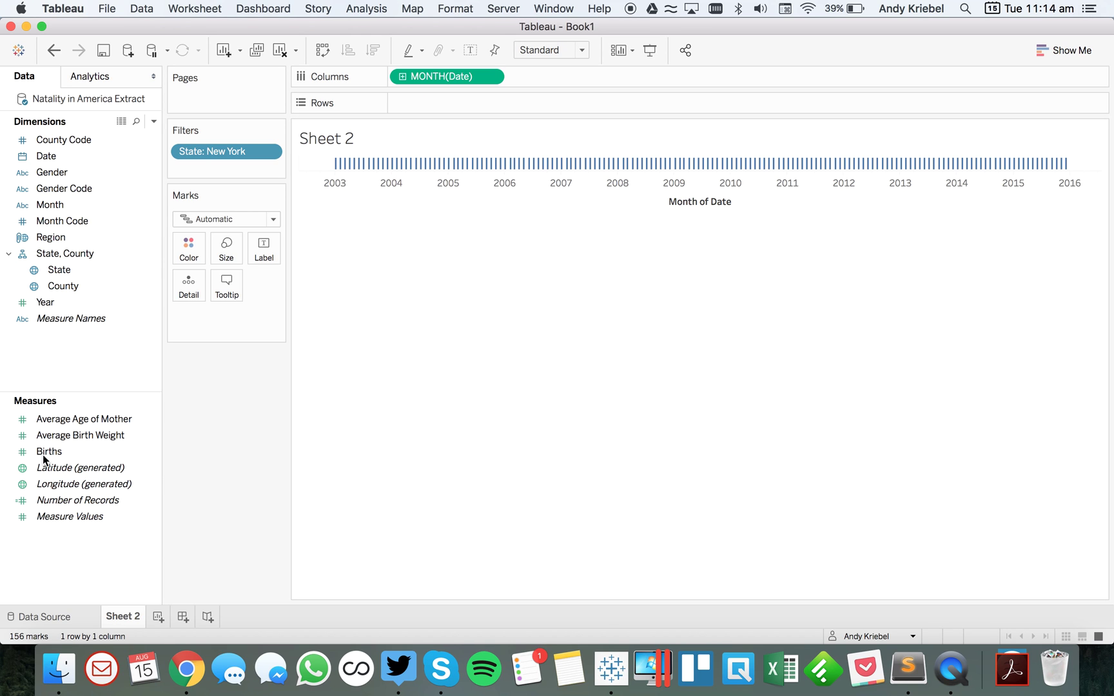
mouse_move(52, 453)
left_mouse_down()
mouse_move(370, 155)
mouse_move(444, 101)
left_mouse_up()
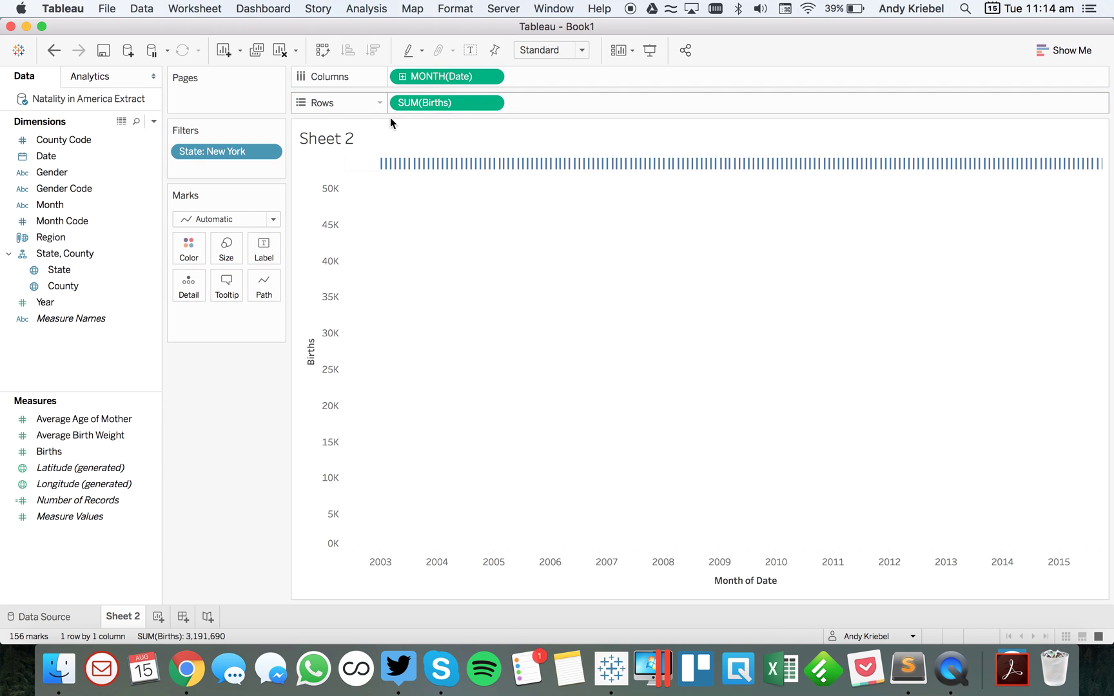
left_click(76, 289)
left_click_drag(76, 290, 187, 288)
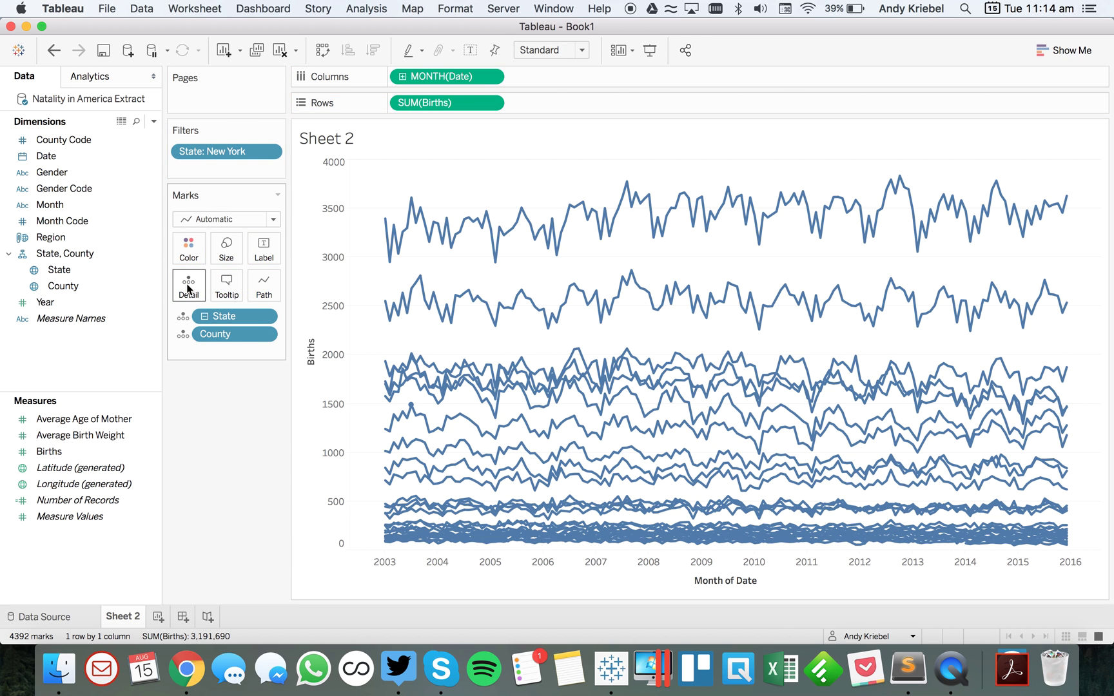
key("super+Tab")
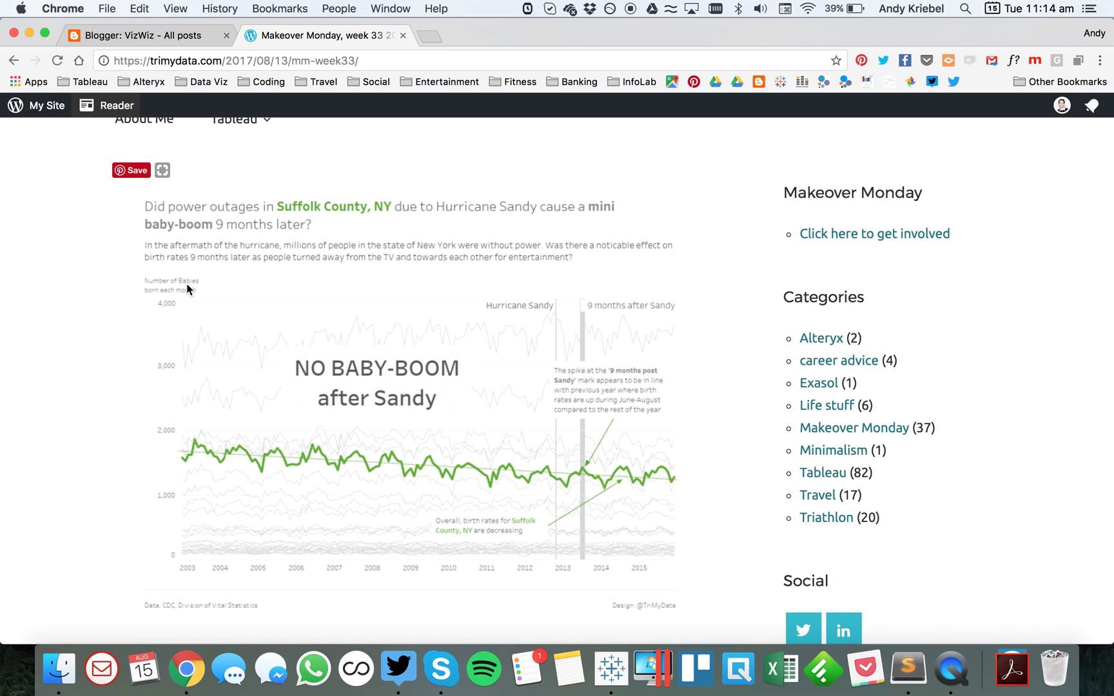
key("super+Tab")
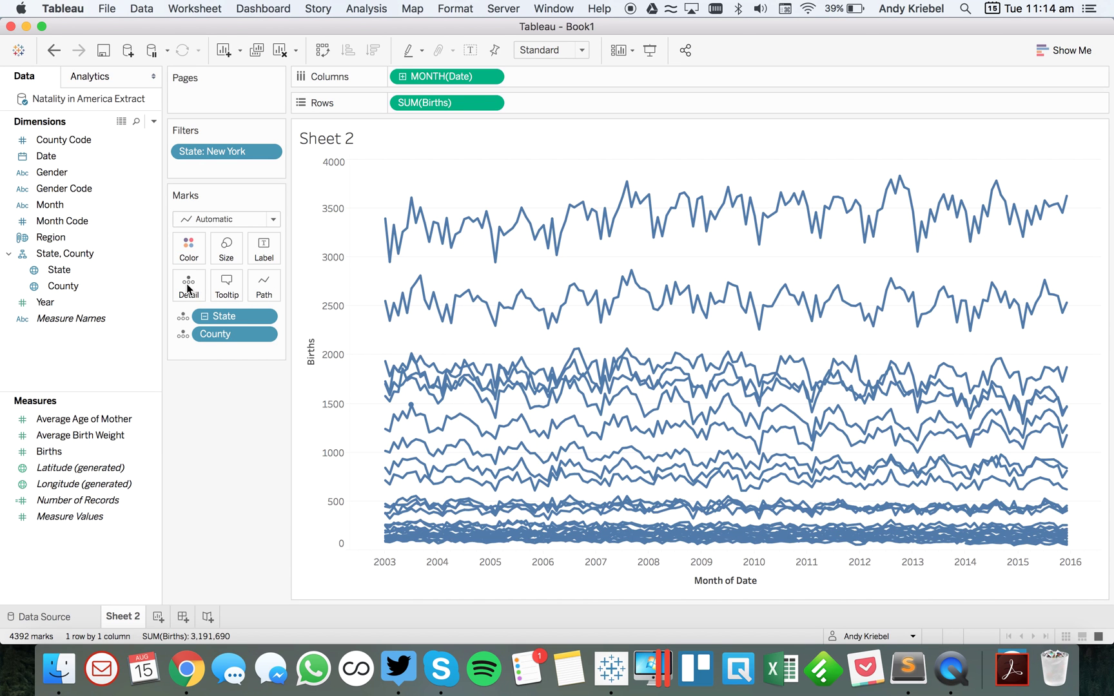
left_click(82, 221)
key("super+Tab")
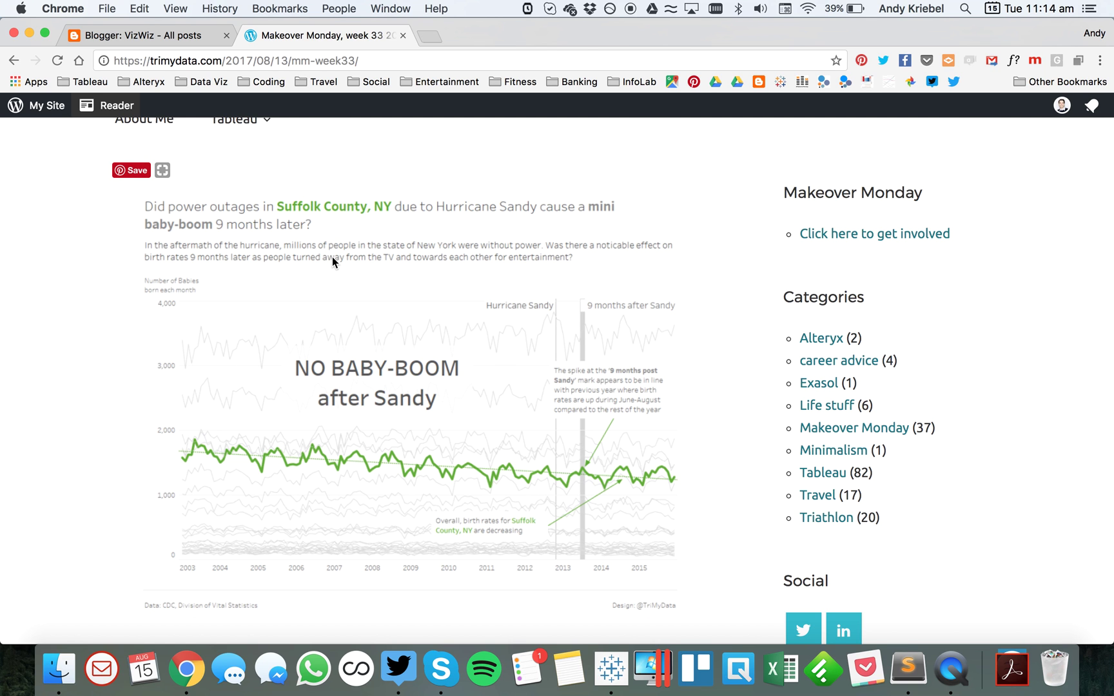
key("super+Tab")
key("super+Tab")
key("super+Tab")
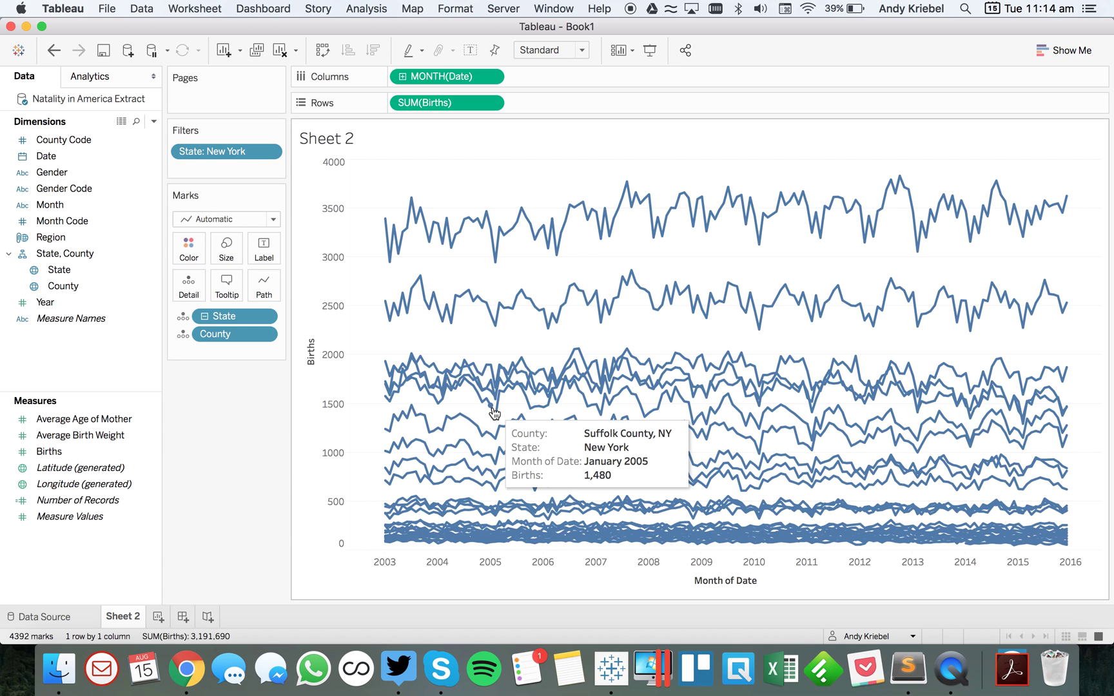
right_click(105, 373)
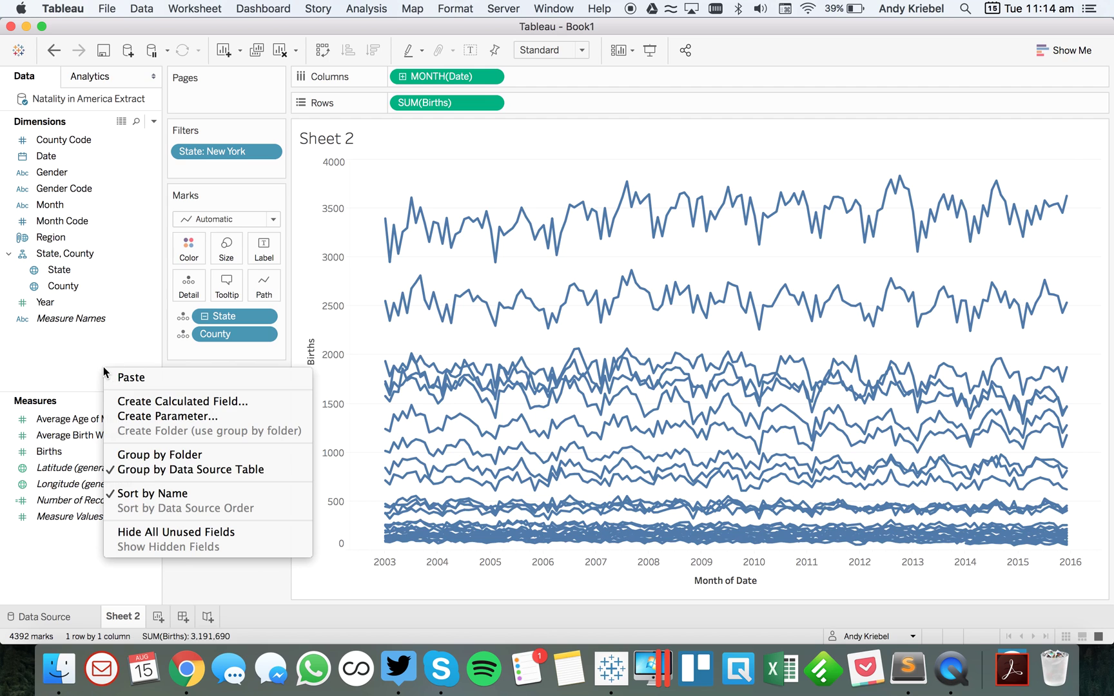
Step: Create calculated field Suffolk County Births: IF [County]='Suffolk County, NY' THEN [Births] END
left_click(148, 402)
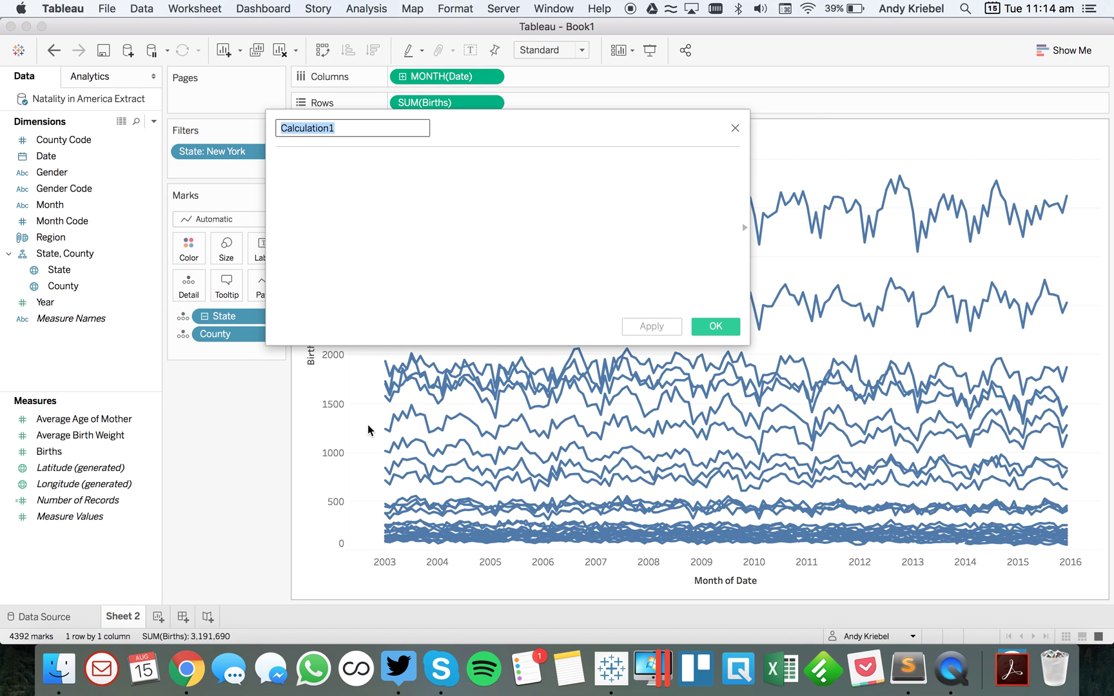
type("Suffolk Cou")
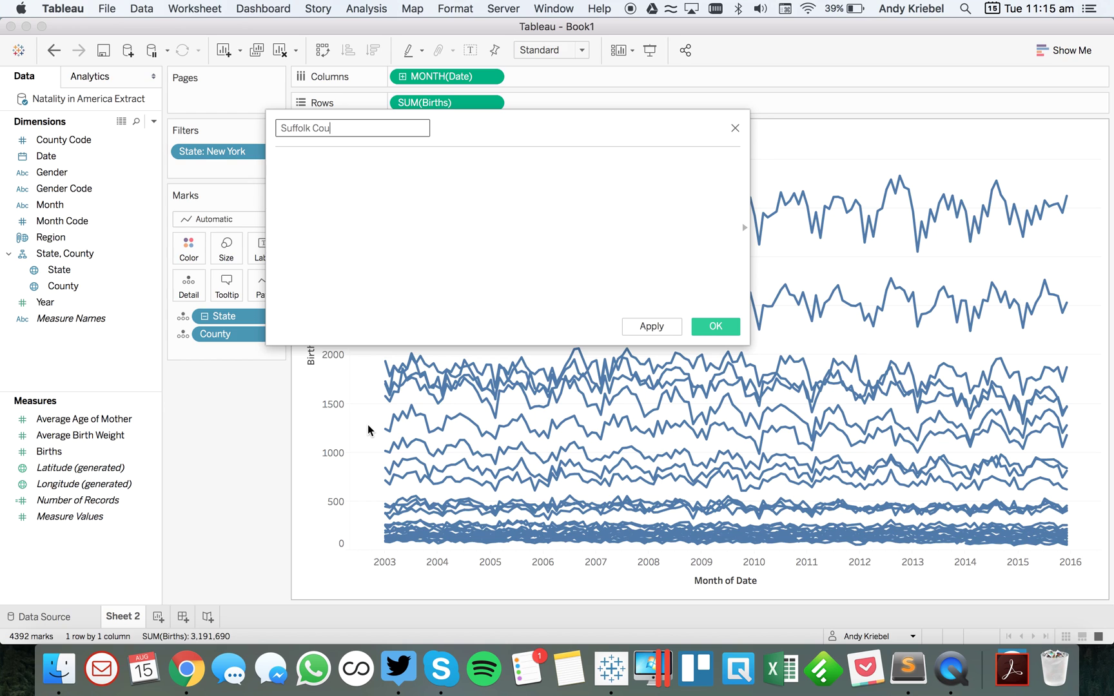
type("nty Births")
key("Tab")
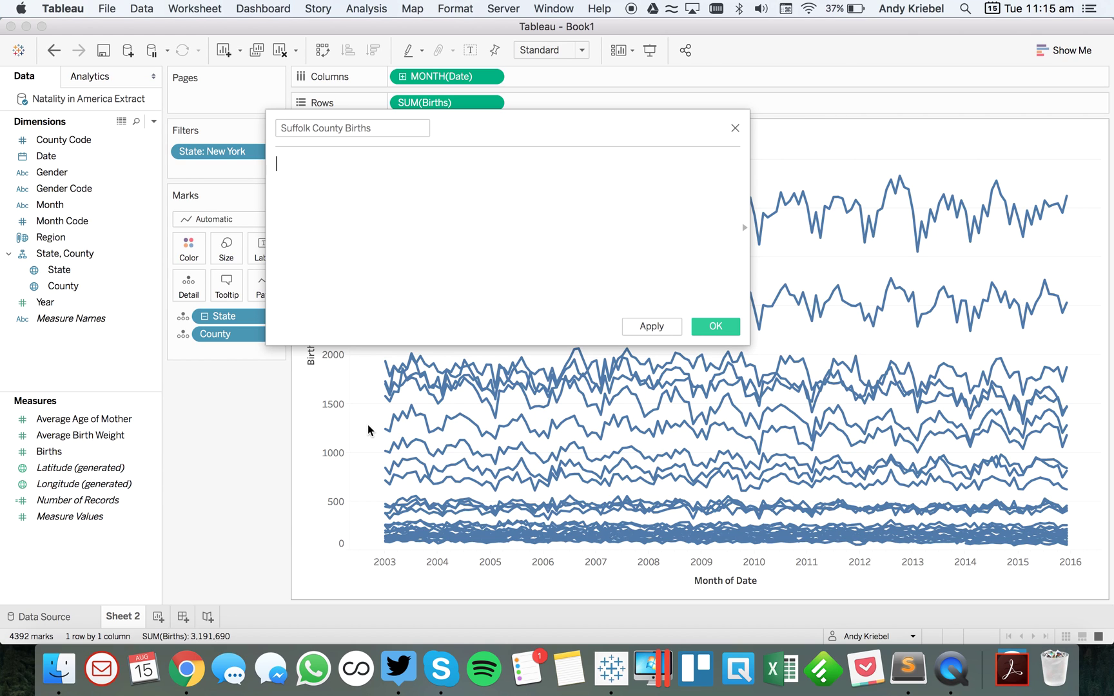
type("IF county")
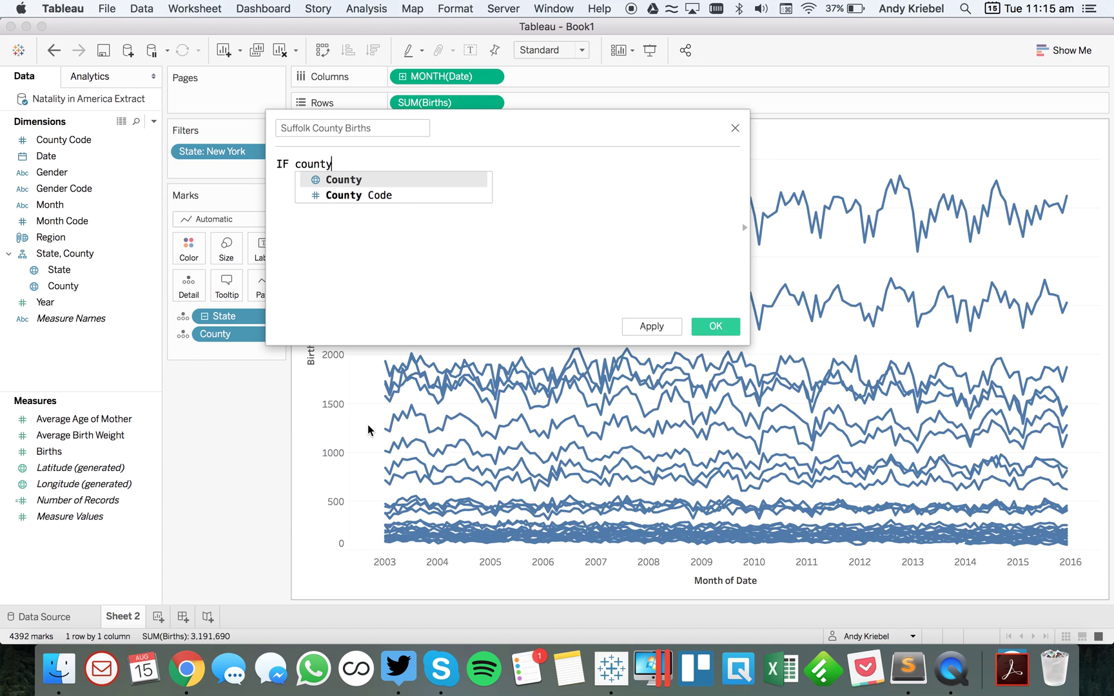
key("Return")
type("=")
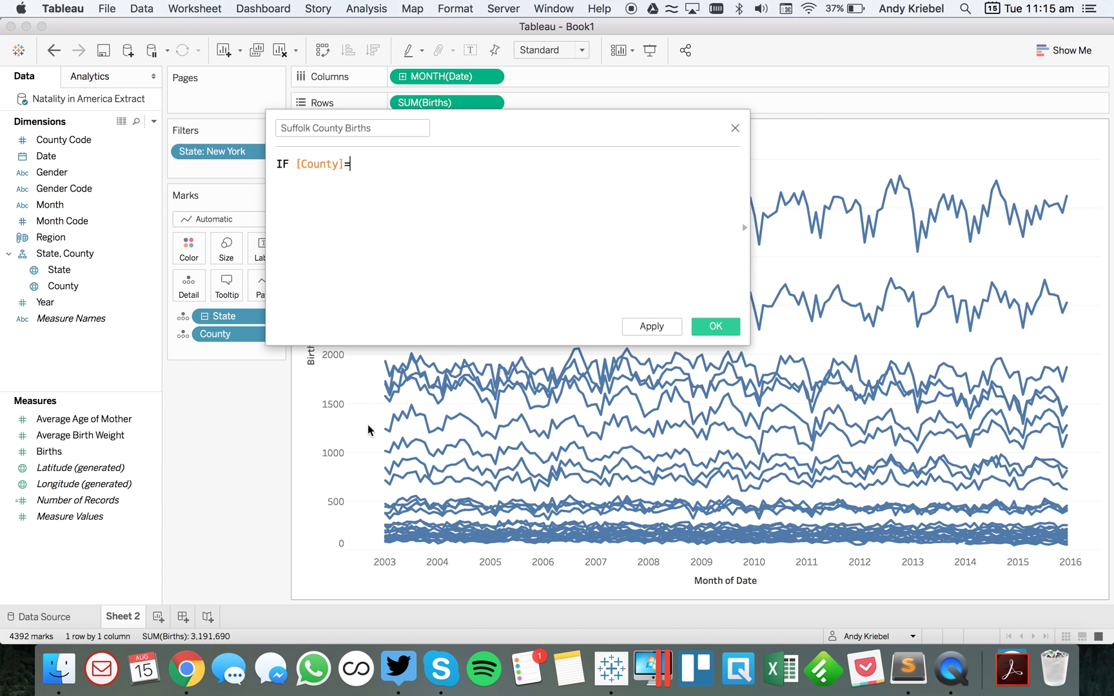
type("'Suffolk County, NY' THen")
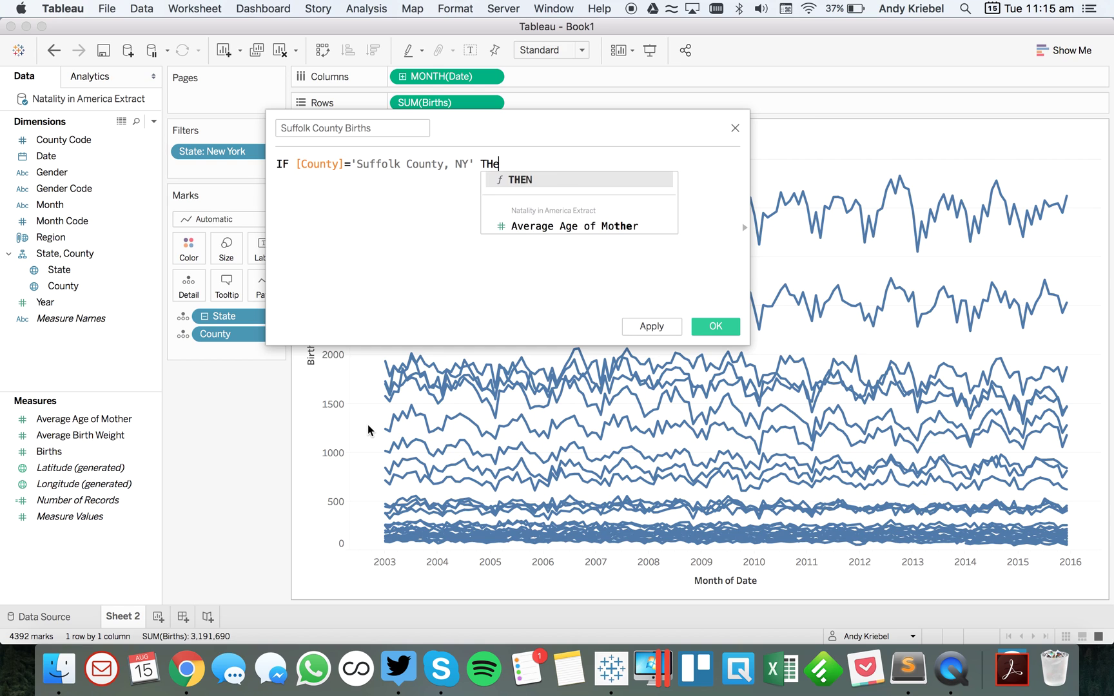
key("Return")
type("birt")
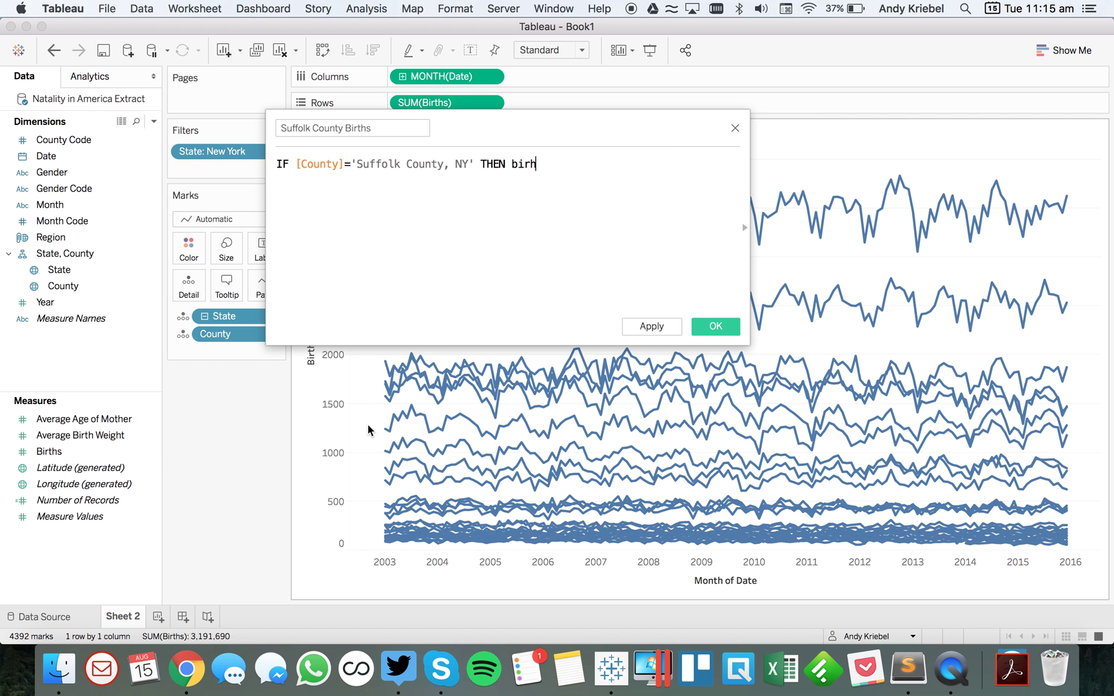
key("BackSpace")
key("Down")
key("Return")
key("Return")
type("END")
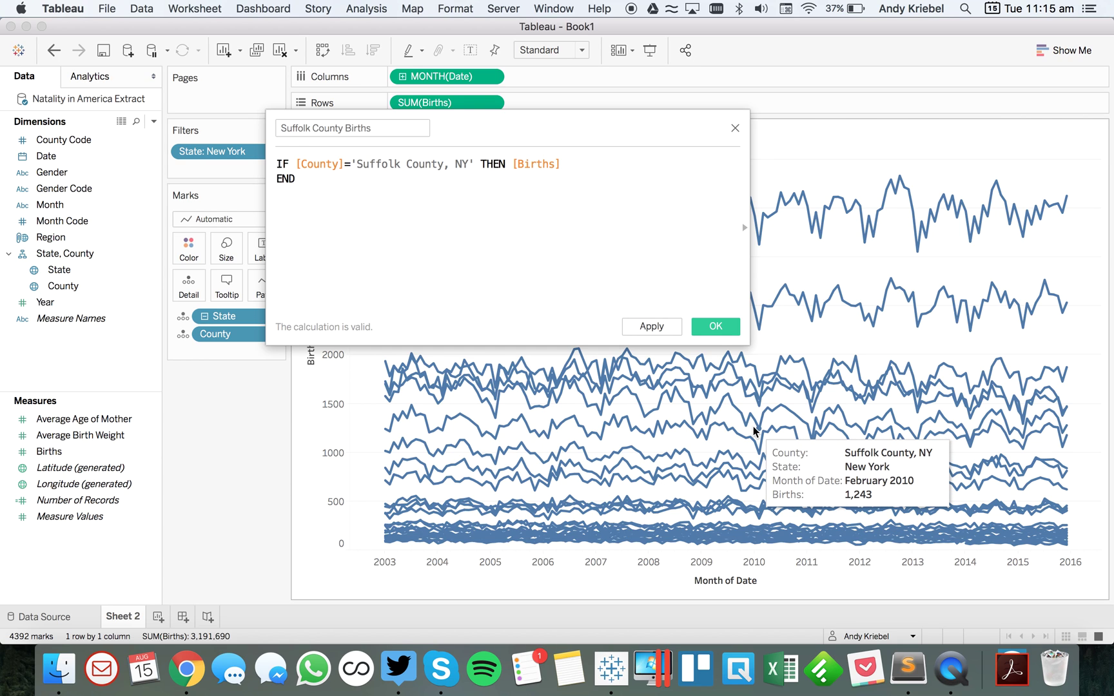
left_click(707, 324)
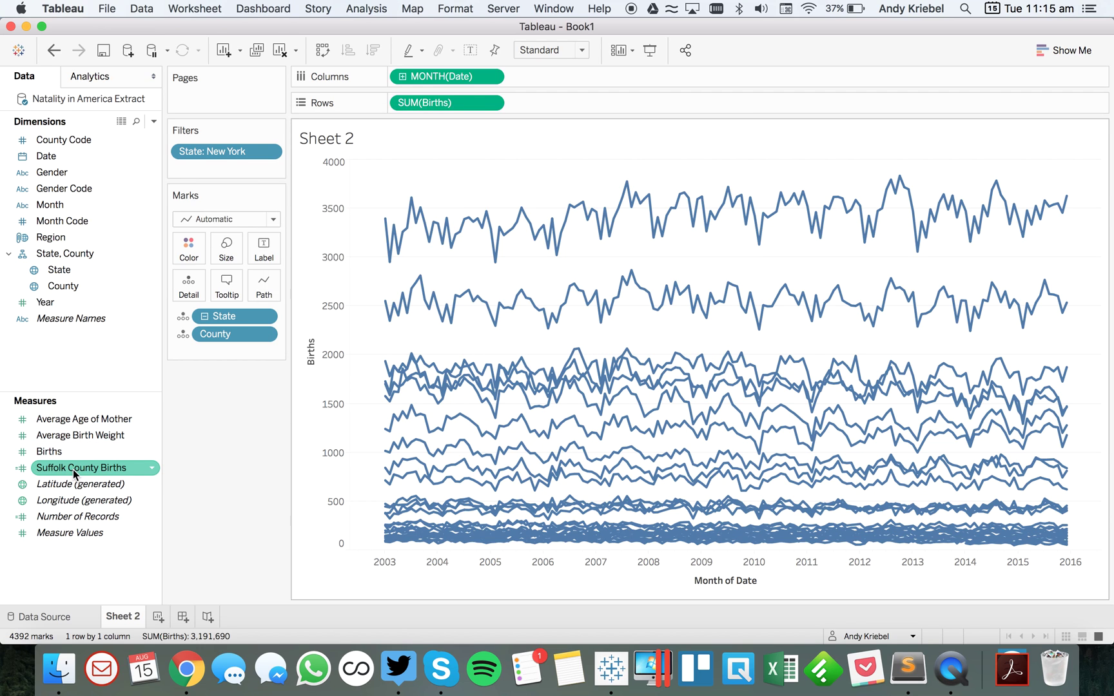
Step: Put Suffolk County Births on a synchronized dual axis, listed above Births in the legend
left_click_drag(74, 474, 1087, 334)
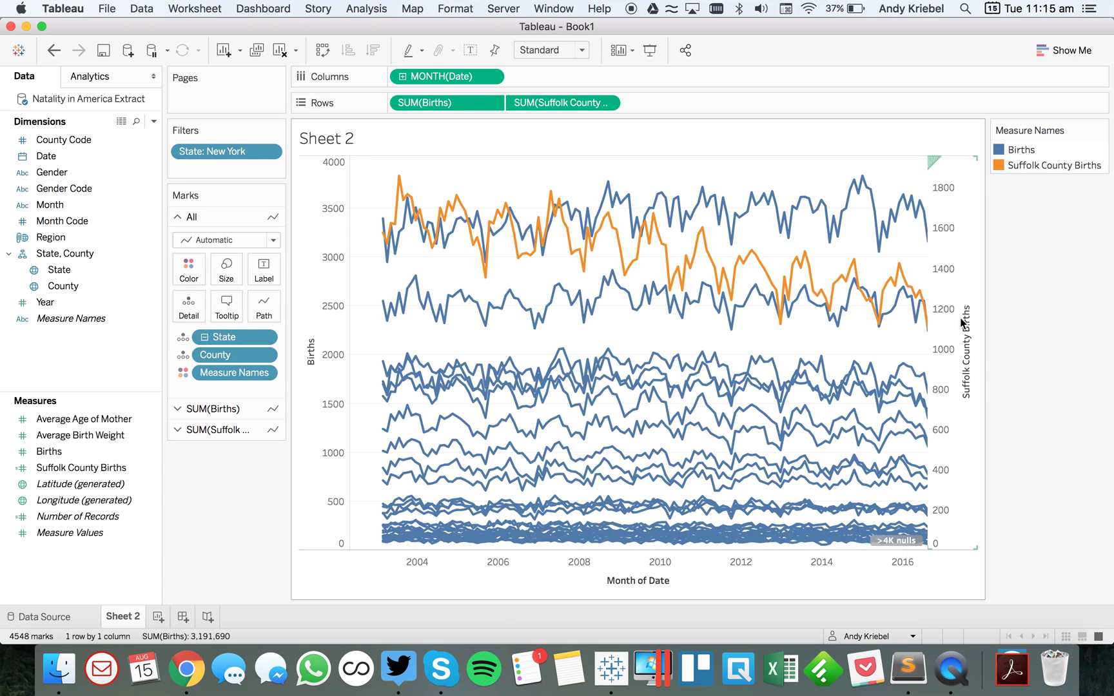
right_click(963, 322)
key("Escape")
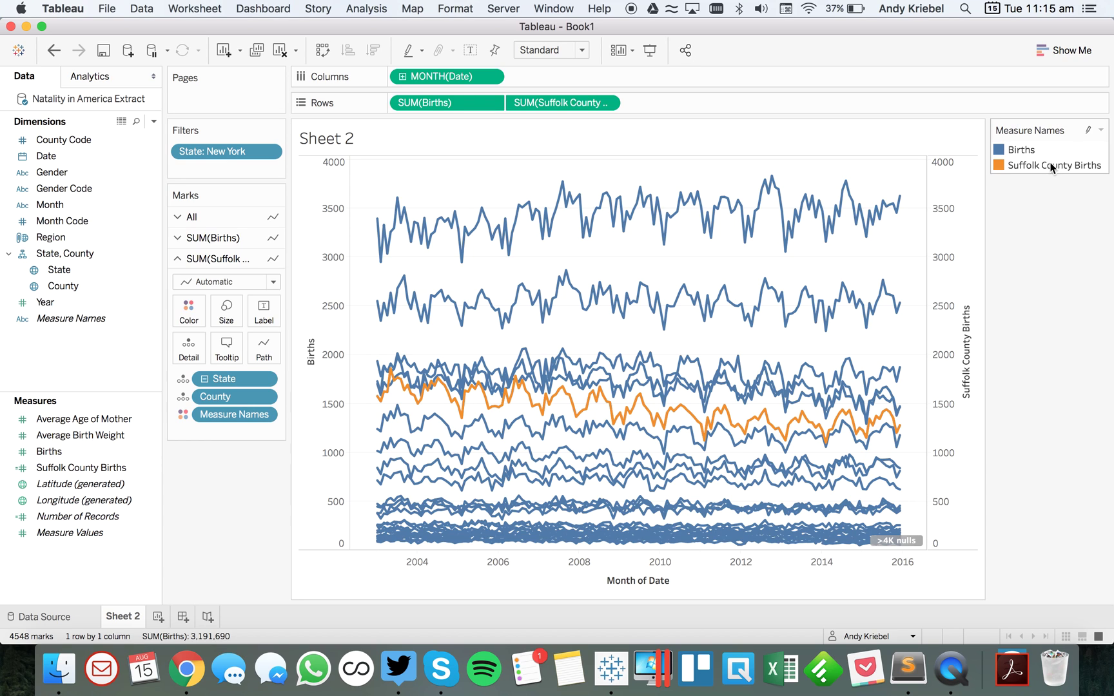
left_click_drag(1052, 167, 1049, 146)
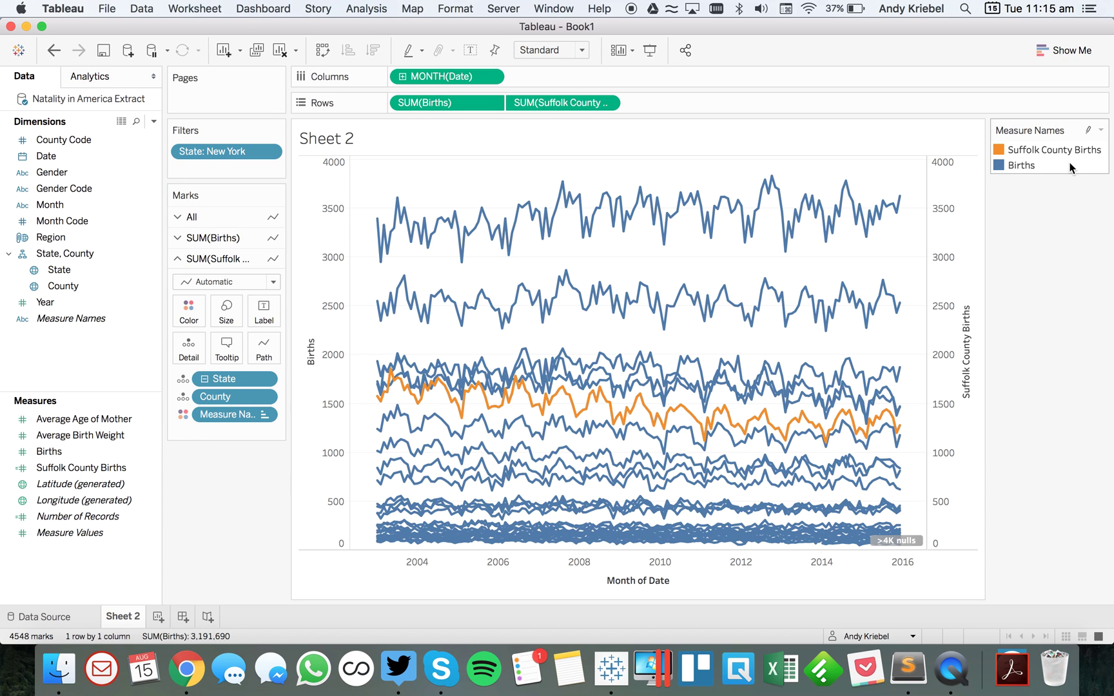
double_click(1070, 166)
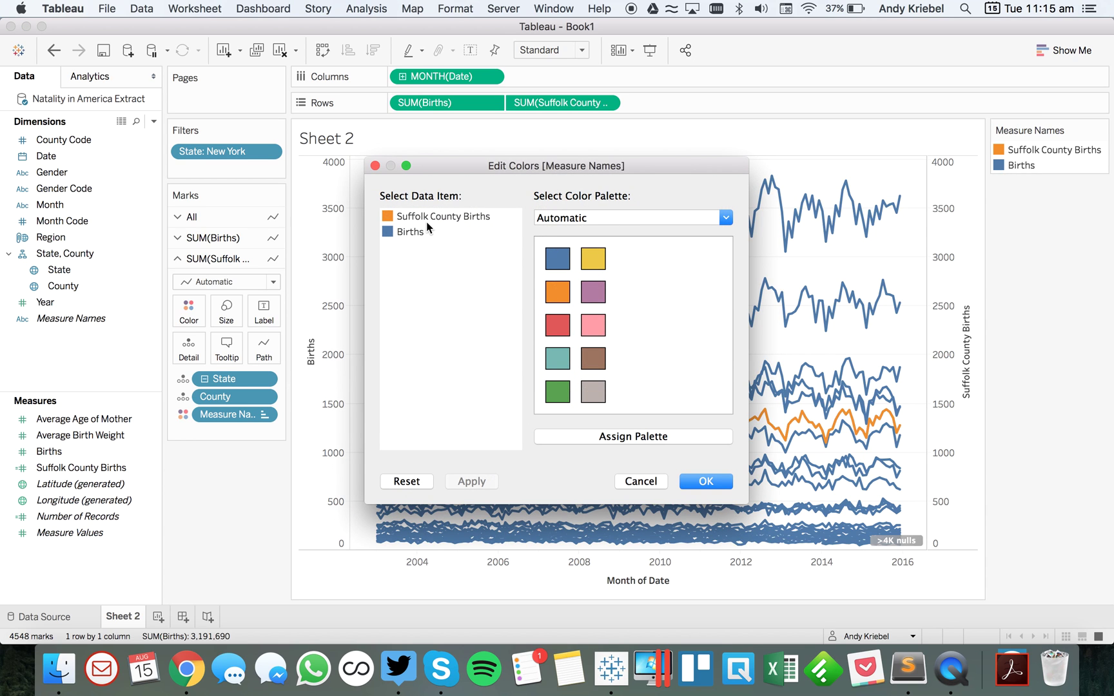
Step: Color Suffolk County Births green and Births light grey from the Seattle Grays palette
left_click(427, 219)
left_click(556, 393)
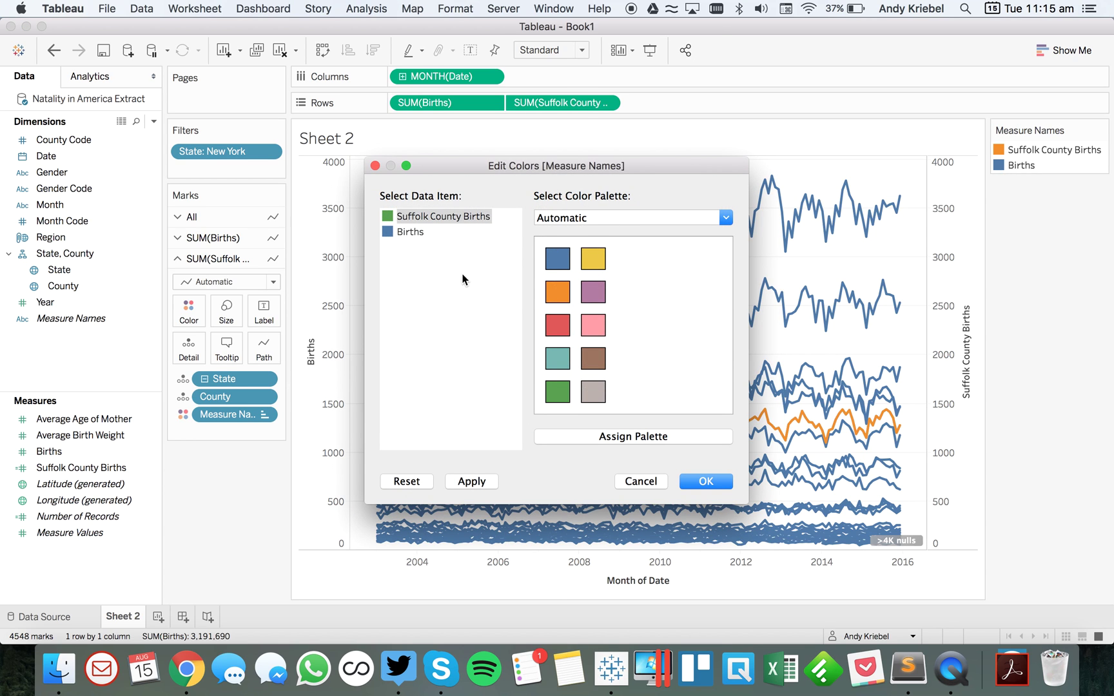
left_click(561, 217)
left_click(570, 87)
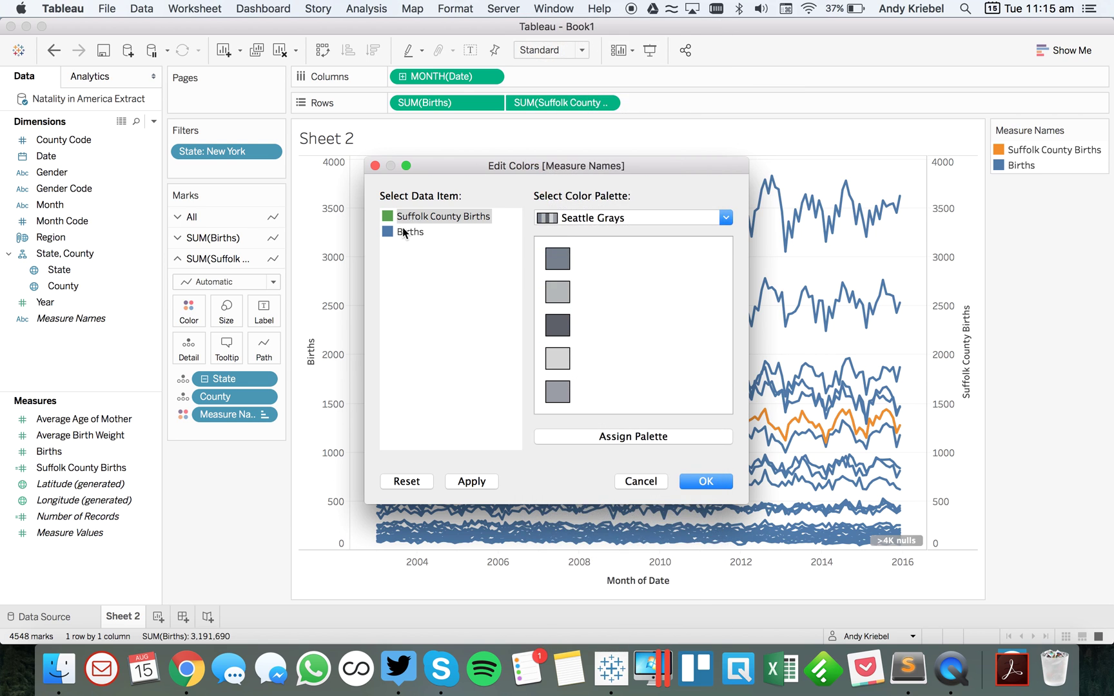
left_click(402, 229)
left_click(565, 362)
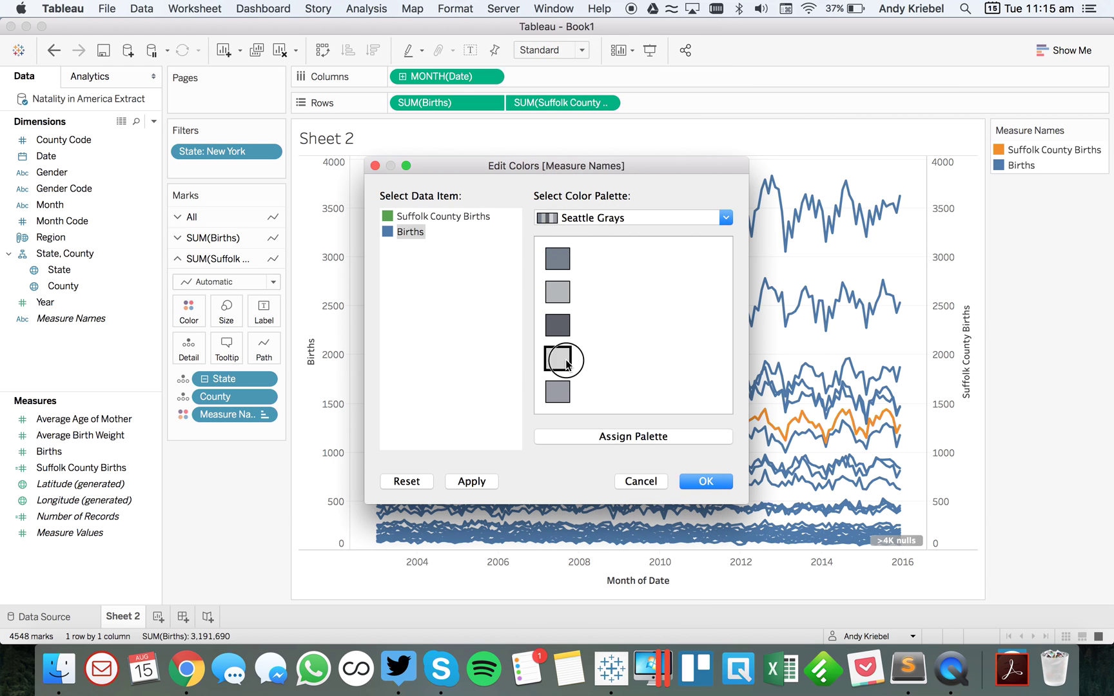
left_click(703, 481)
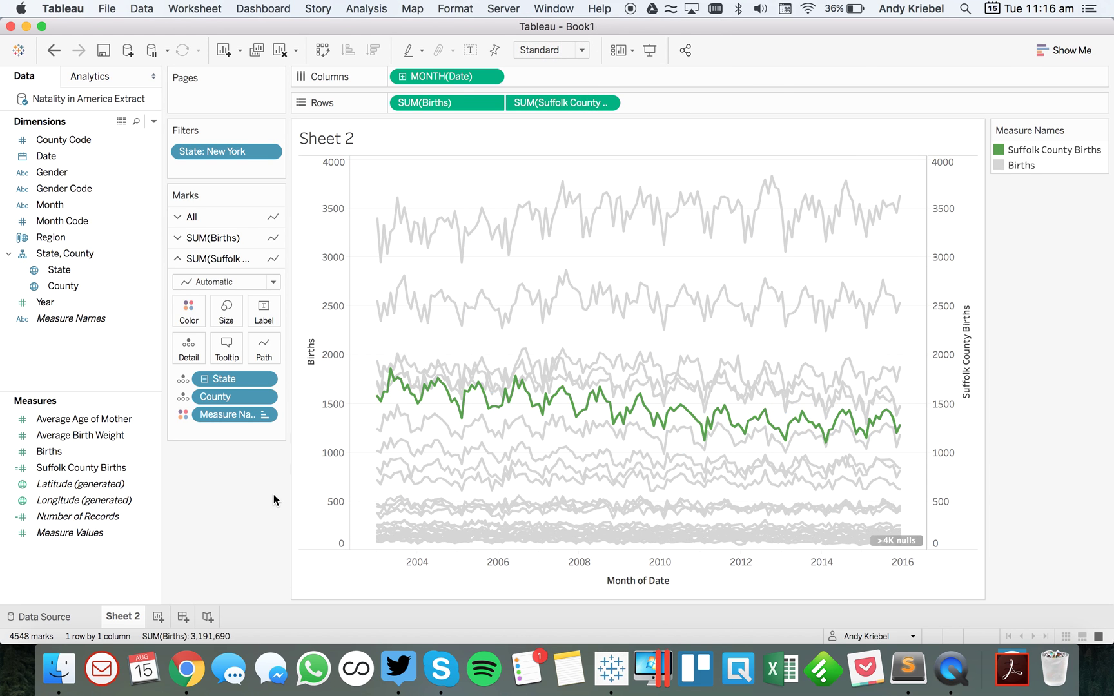
Step: After checking the reference chart, hide the header of the right-hand Suffolk County Births axis
key("super+Tab")
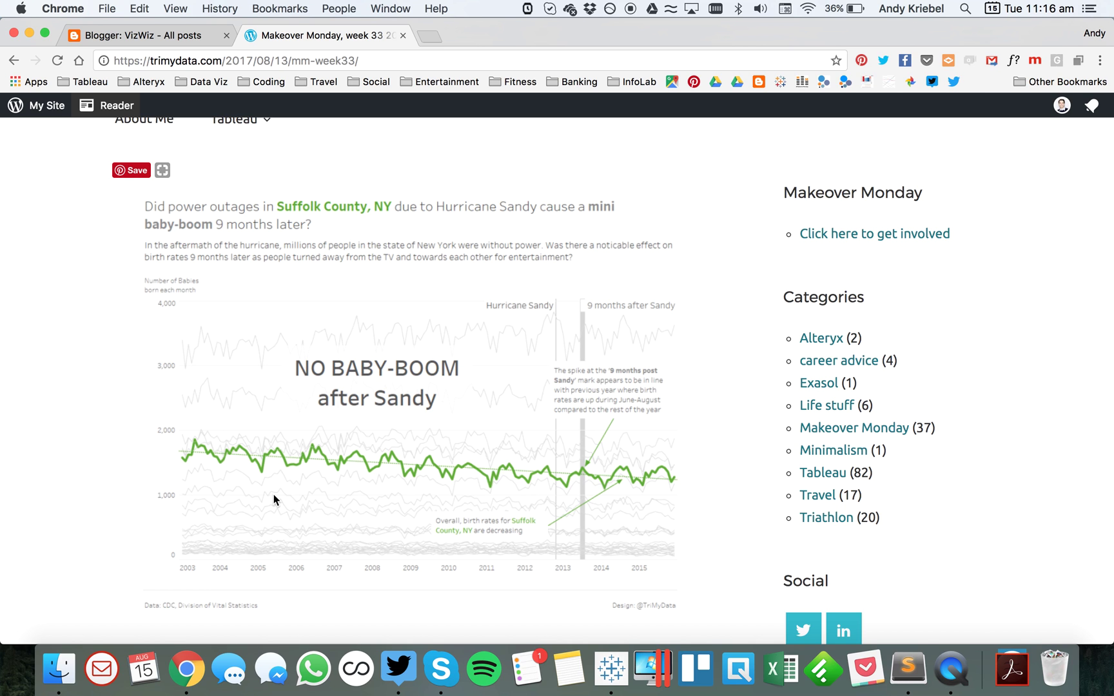
key("super+Tab")
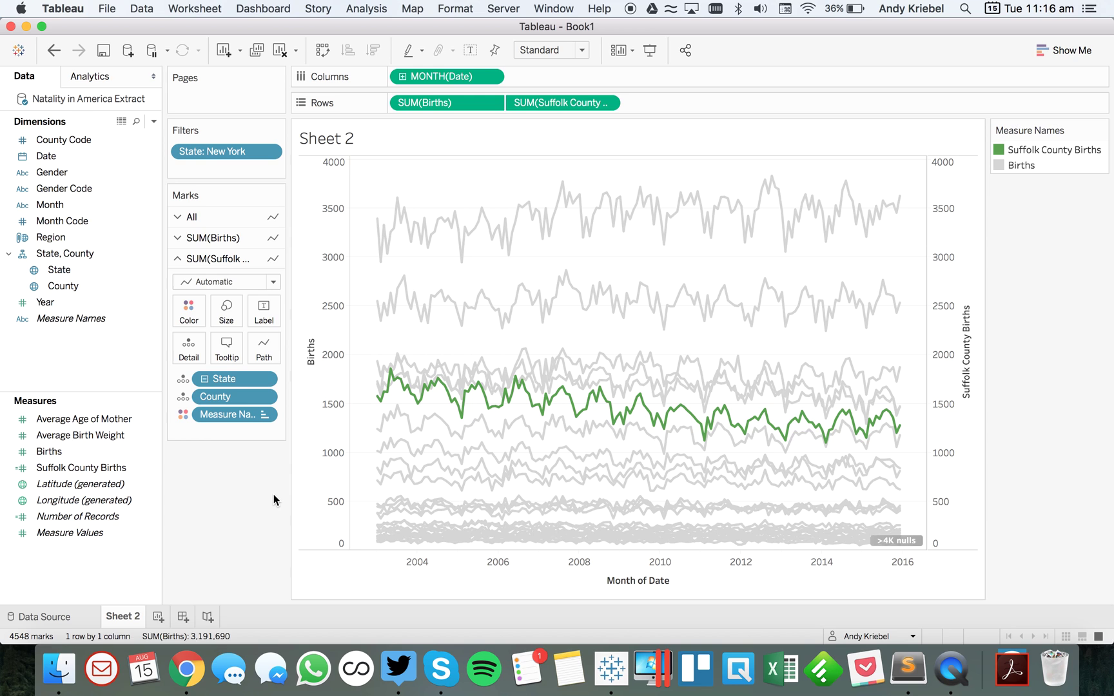
right_click(952, 364)
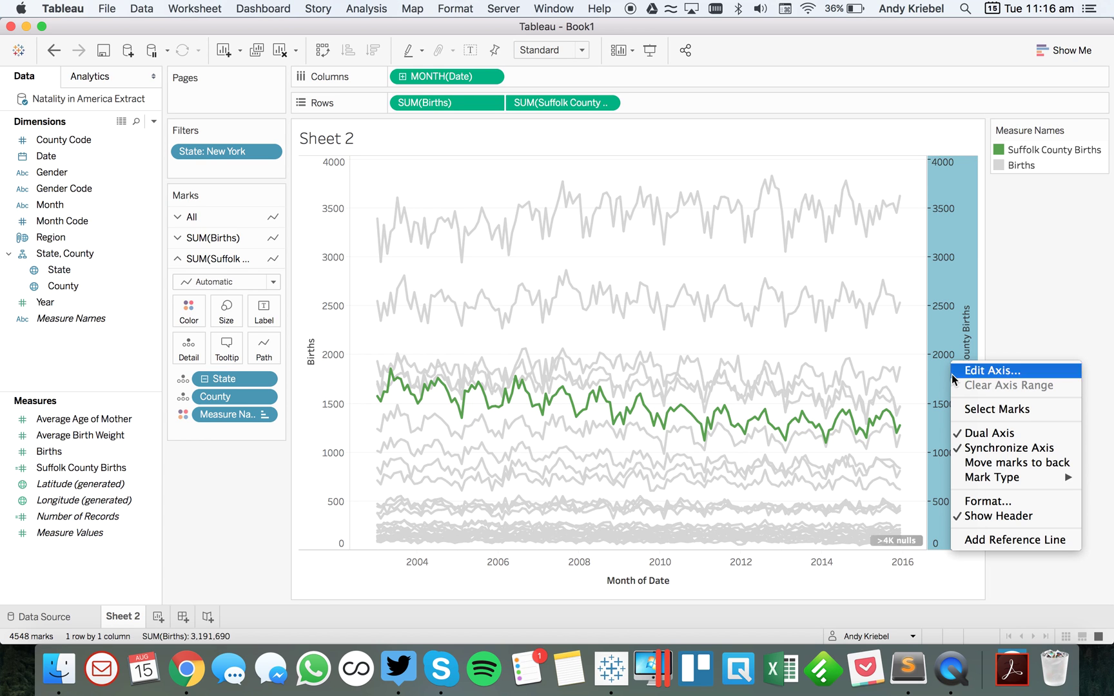
key("Escape")
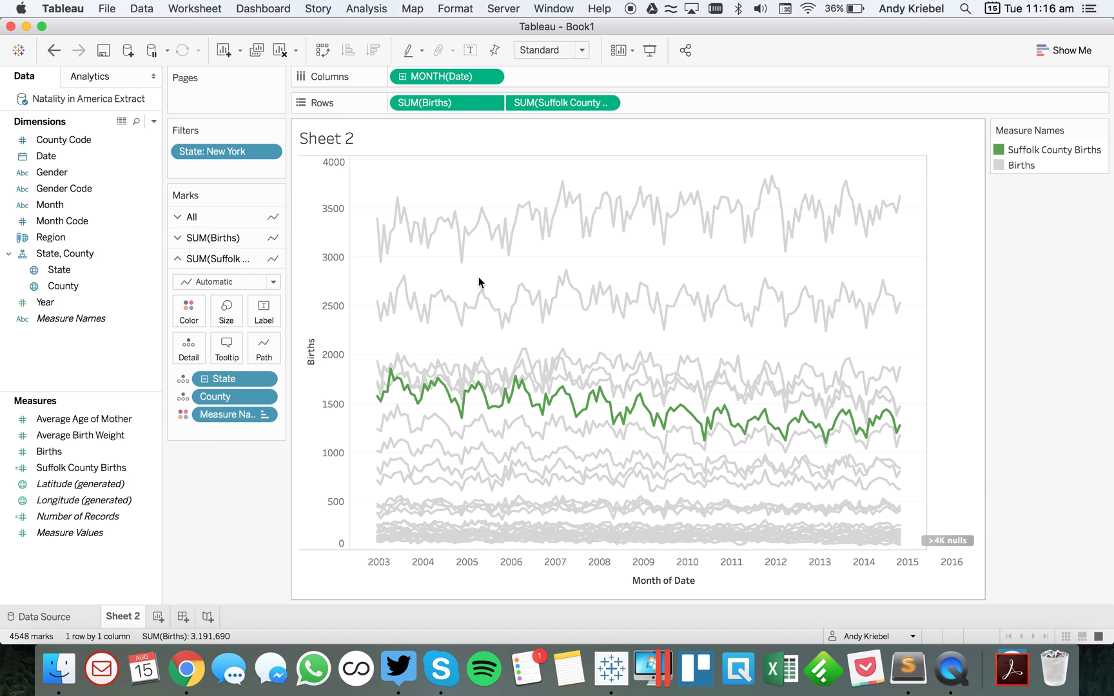
Step: Open the sheet's Format pane, compare with the reference chart, then close it
right_click(499, 272)
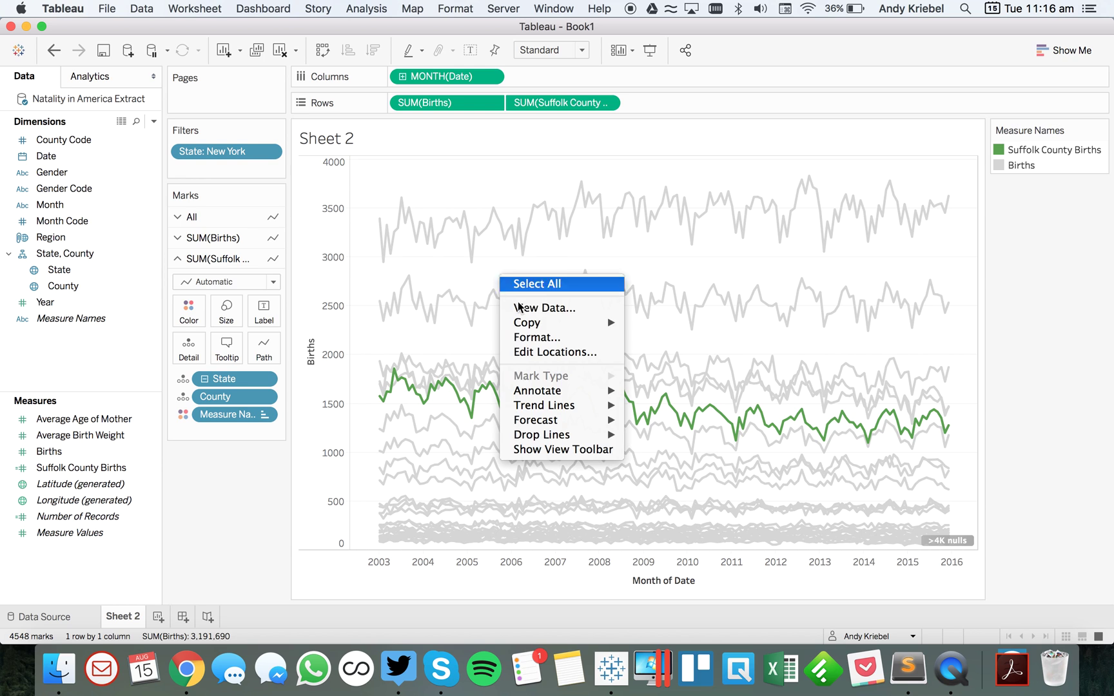
left_click(538, 345)
key("super+Tab")
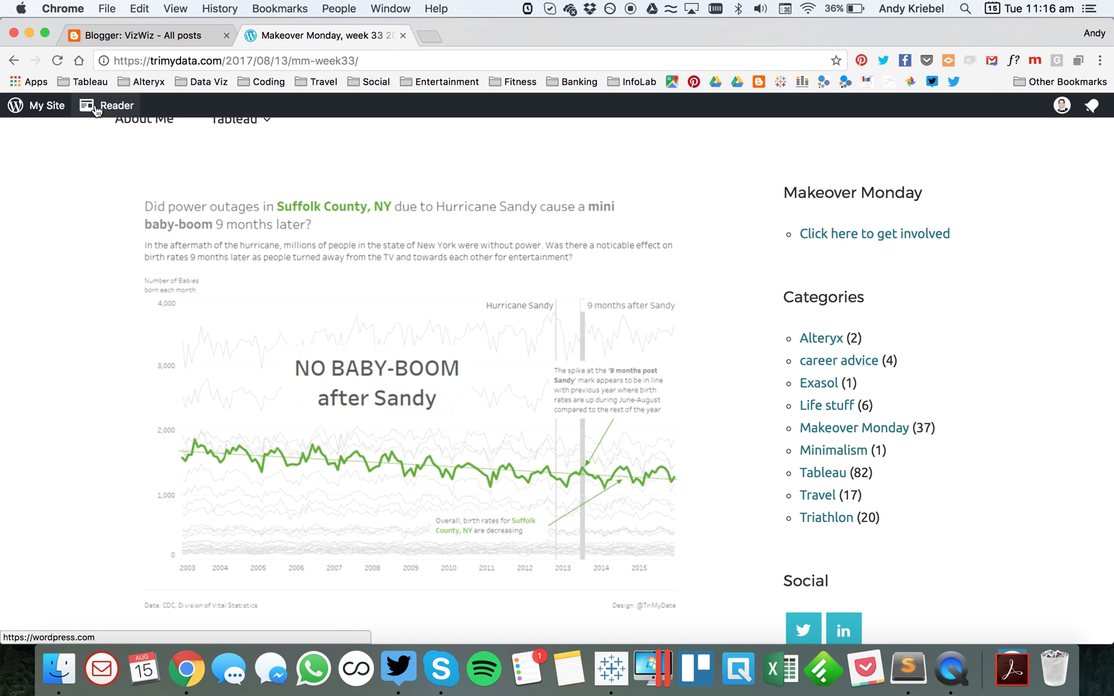
key("super+Tab")
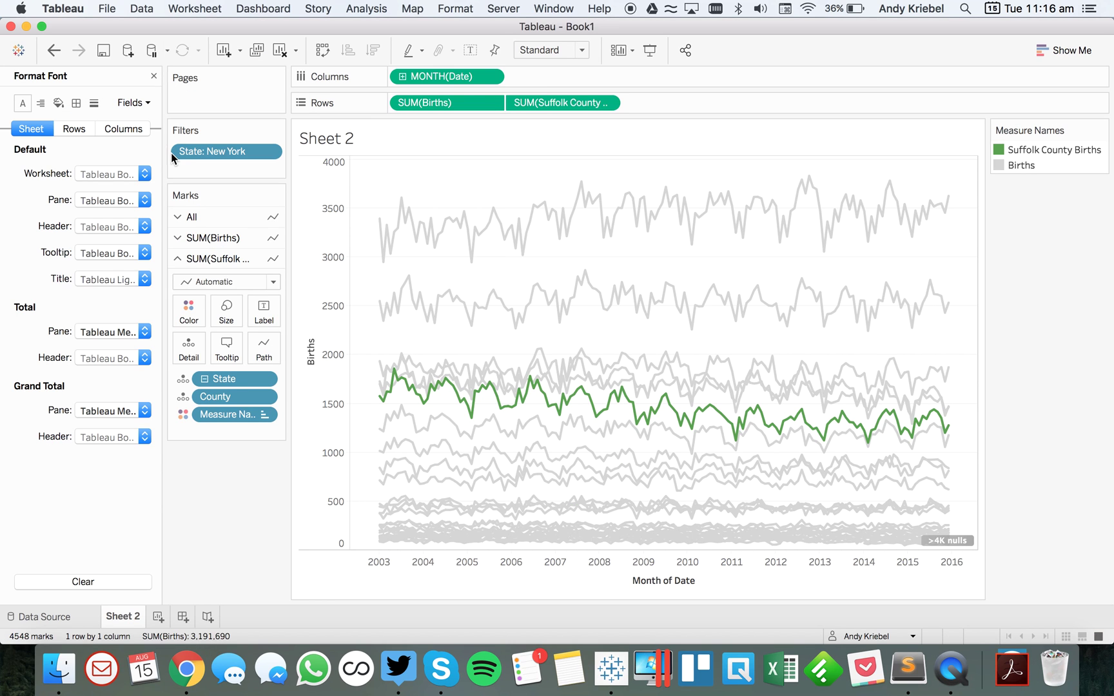
left_click(154, 76)
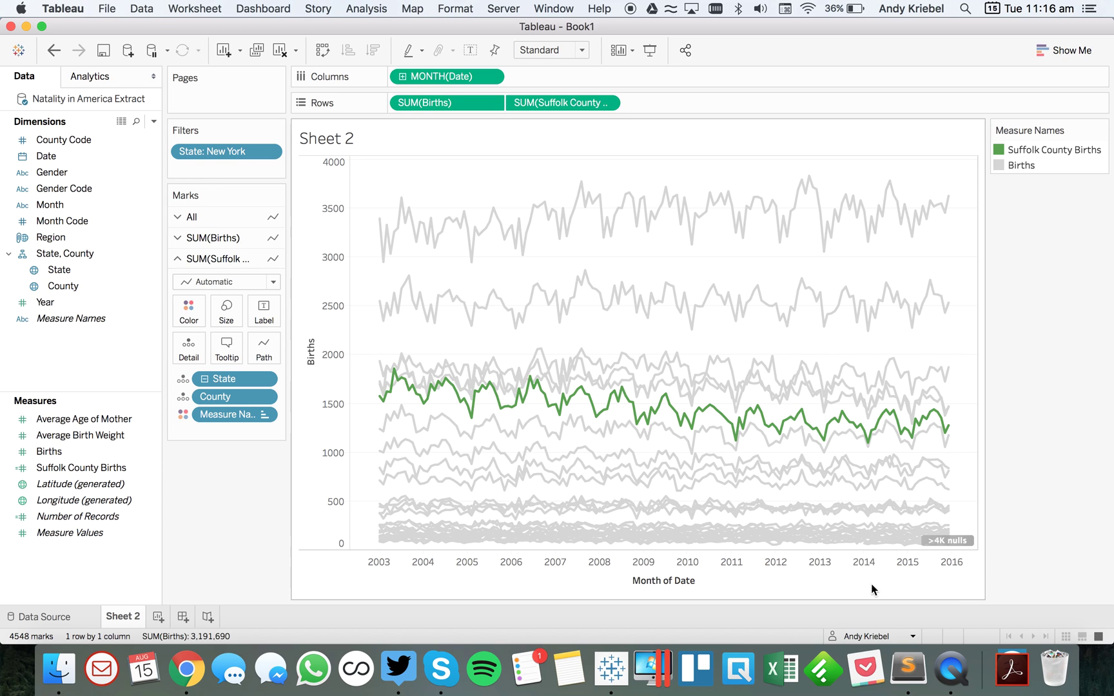
right_click(958, 541)
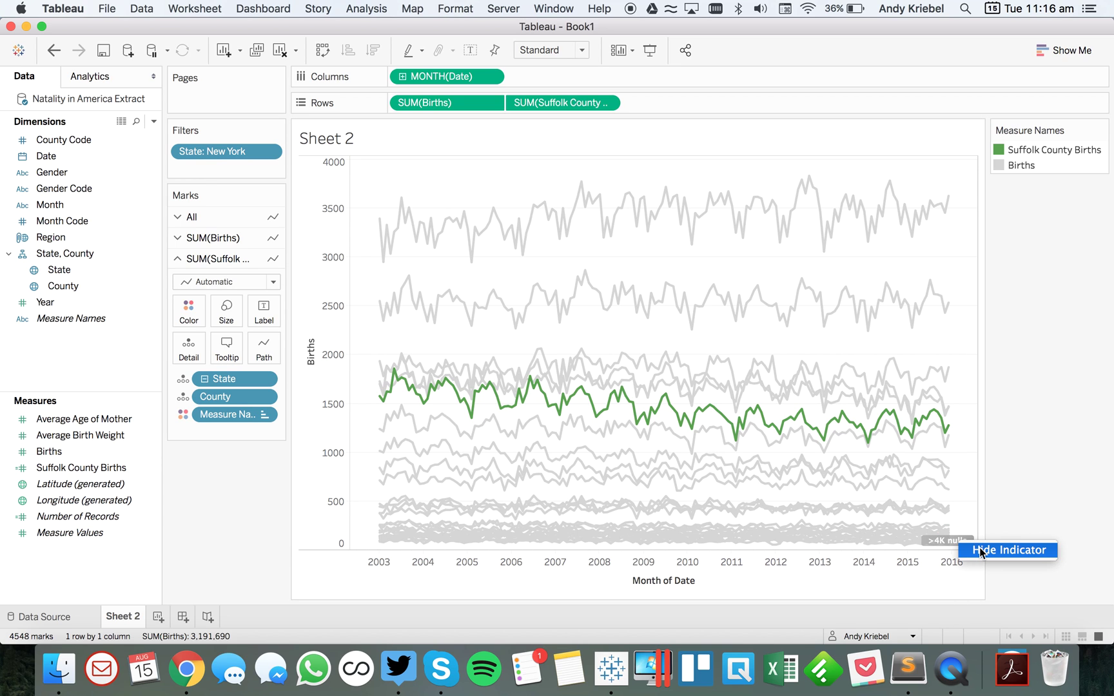
Step: Hide the >4K nulls indicator and add a trend line from the Analytics pane
left_click(980, 552)
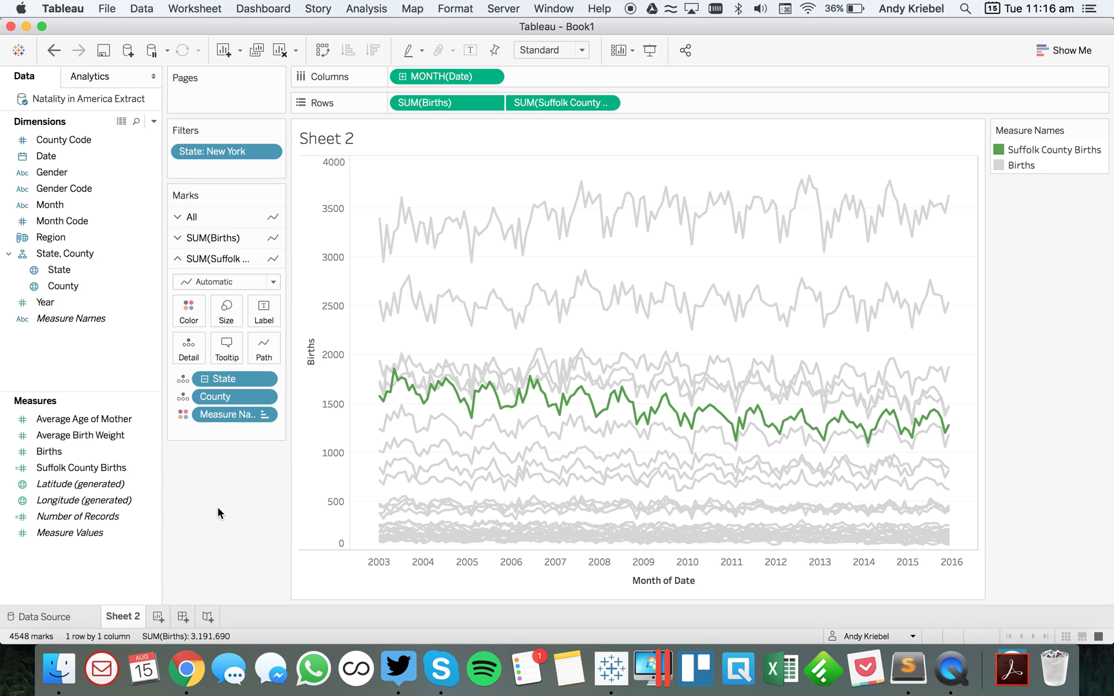
left_click(93, 76)
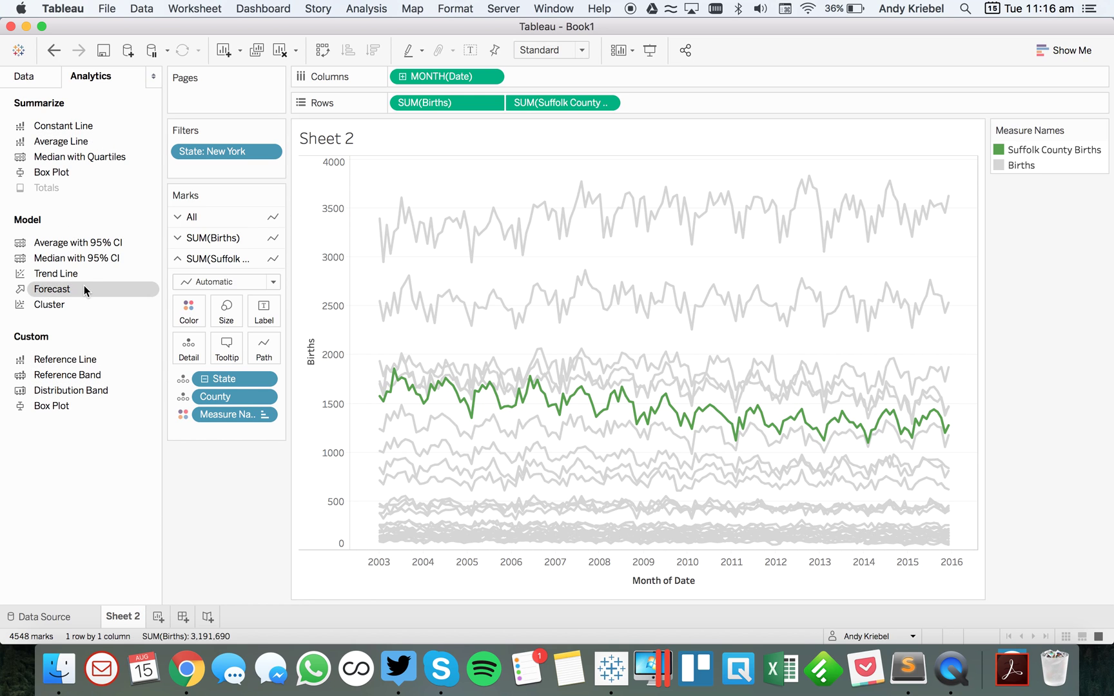
left_click_drag(55, 278, 444, 255)
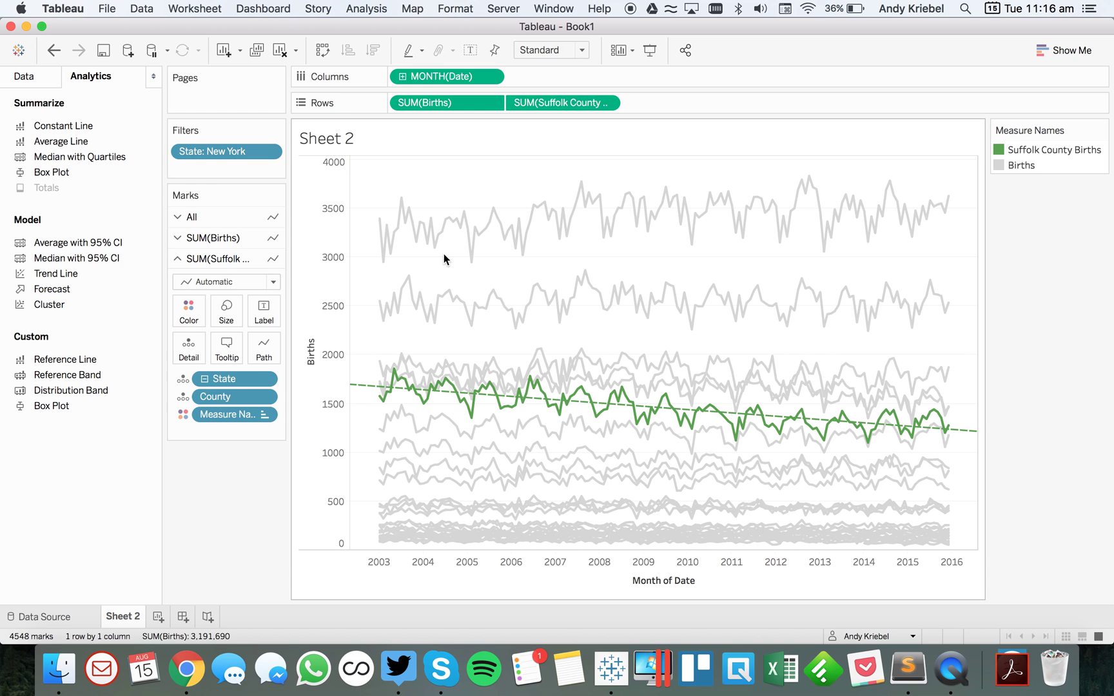
left_click(21, 76)
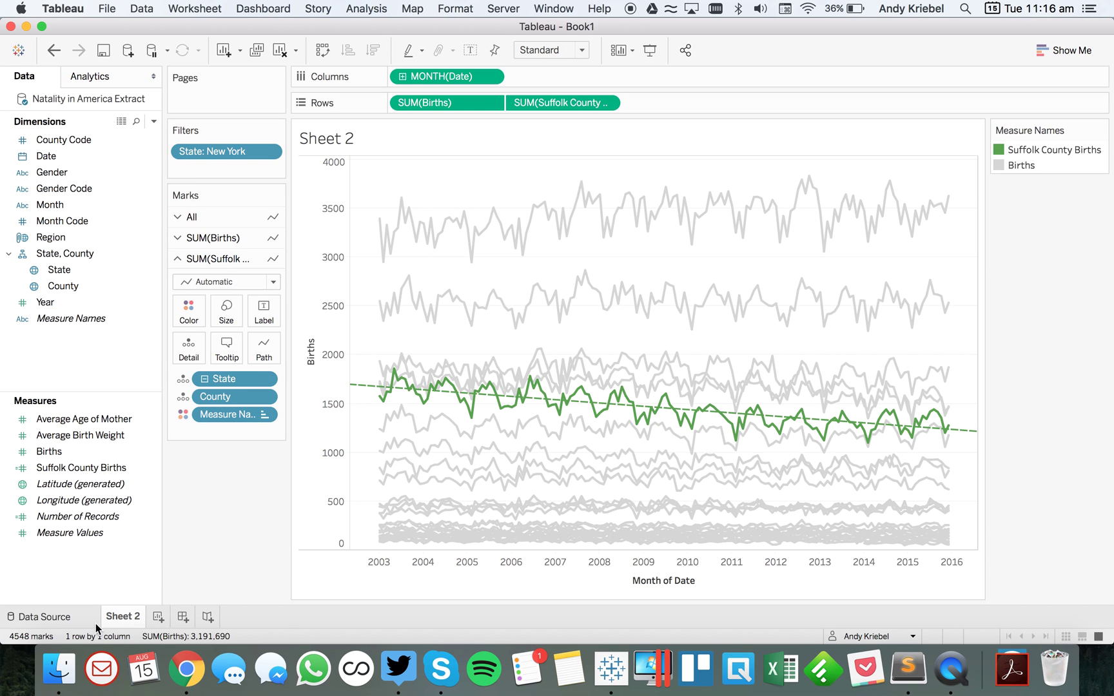
Step: Duplicate Sheet 2 as Sheet 3, remove Suffolk County Births from Rows, and add a trend line
right_click(130, 617)
left_click(187, 512)
left_click_drag(564, 101, 567, 43)
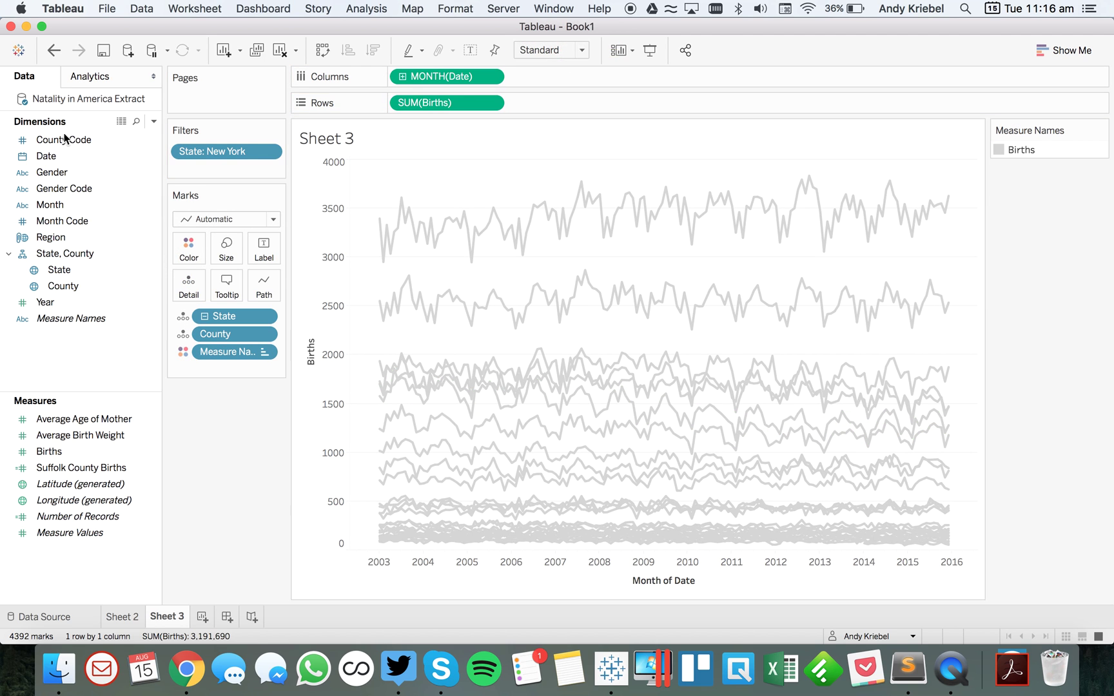
left_click(89, 76)
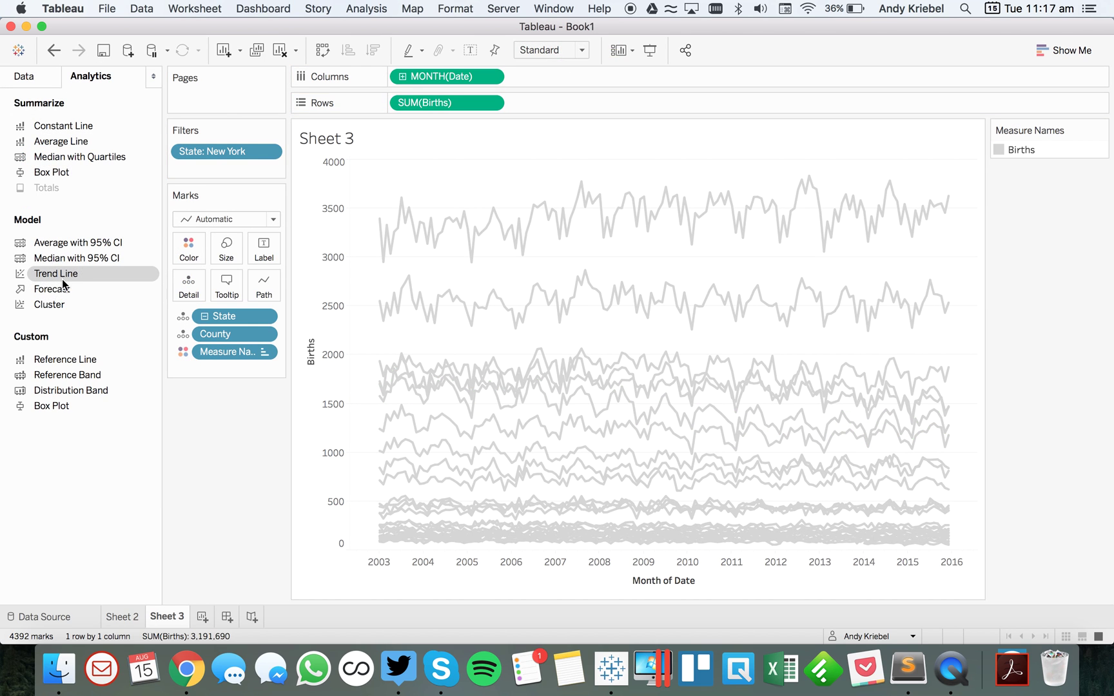
left_click_drag(62, 279, 459, 184)
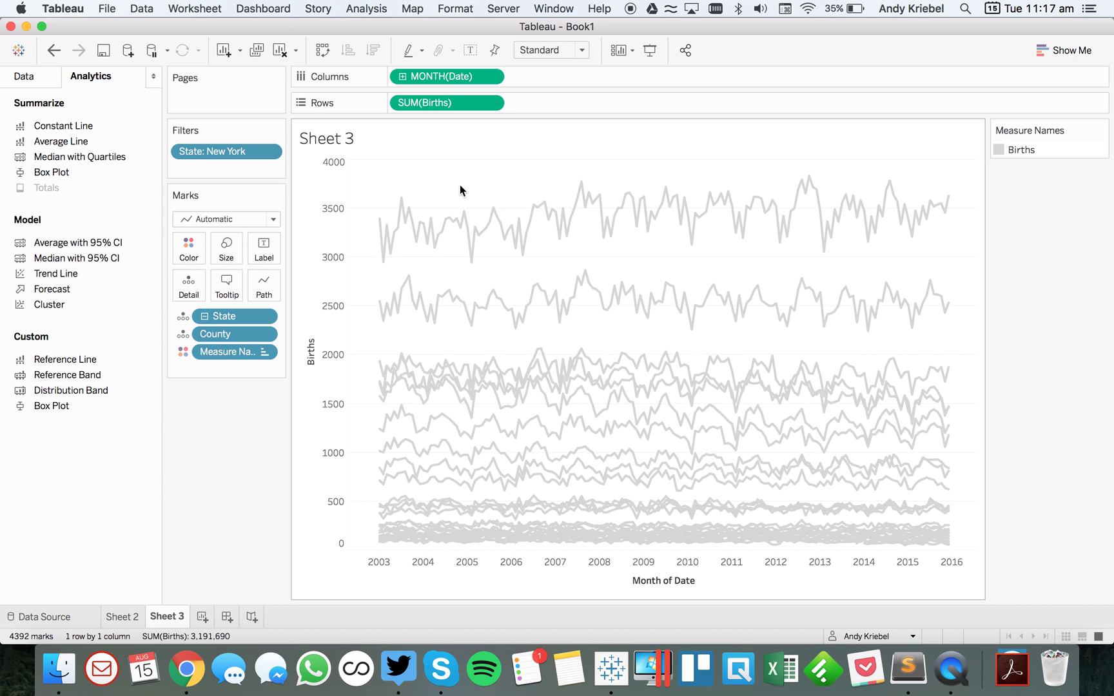
Step: Take Measure Names off the Marks card and colour the lines by County
mouse_move(976, 490)
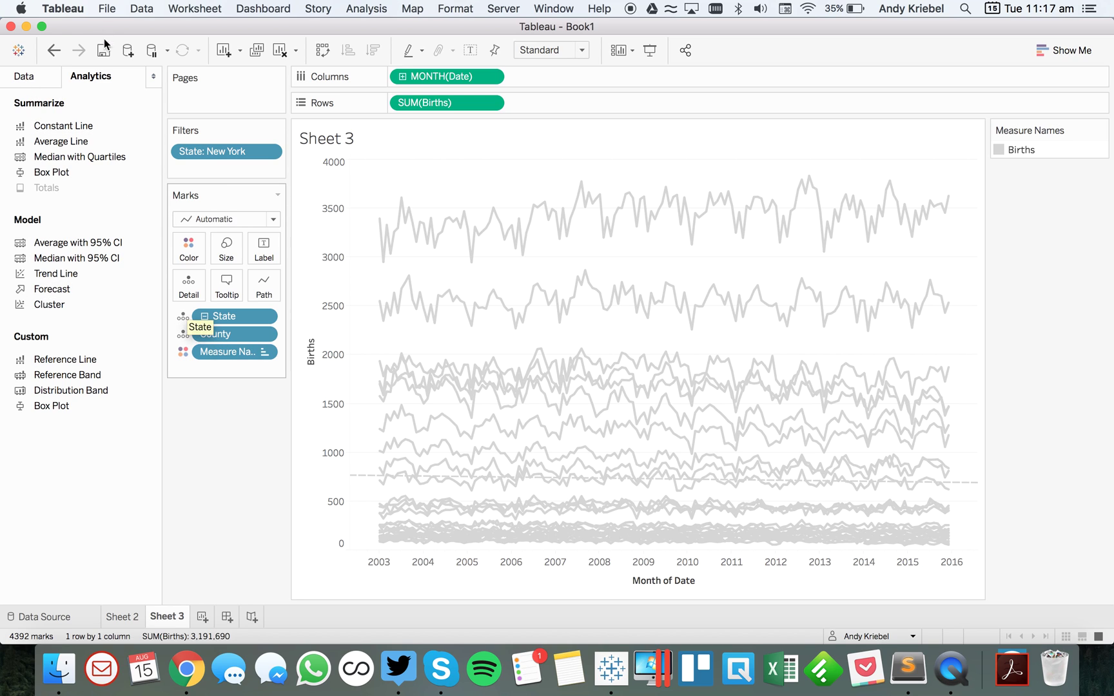
left_click(29, 76)
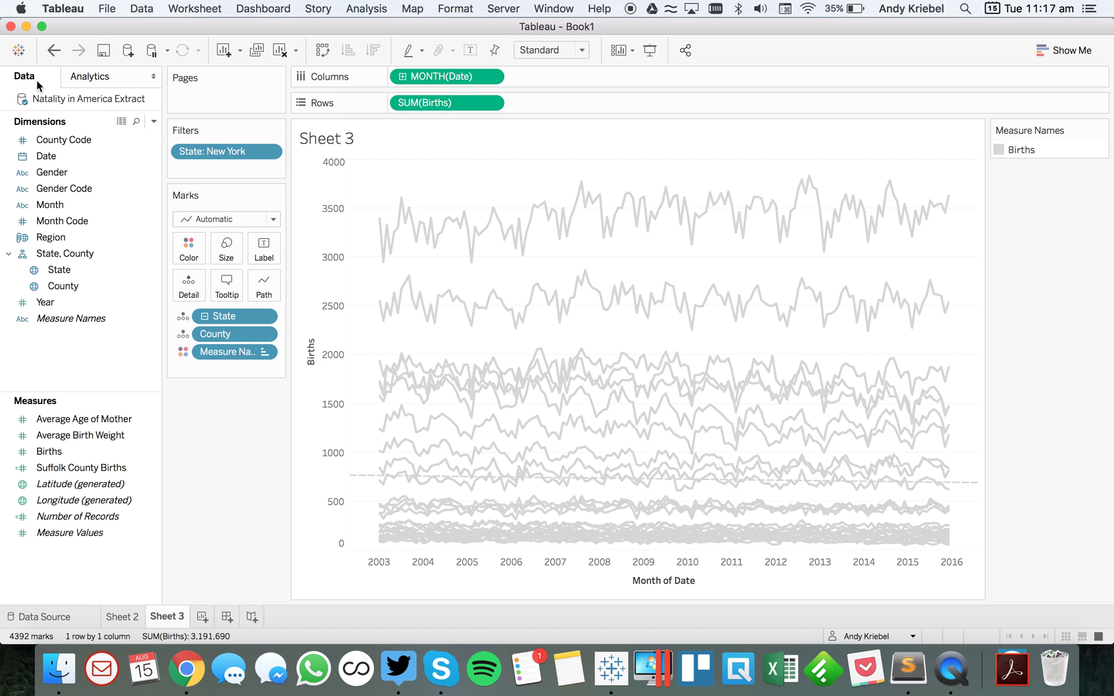
left_click(184, 335)
left_click(265, 474)
left_click_drag(229, 351, 193, 355)
left_click(184, 334)
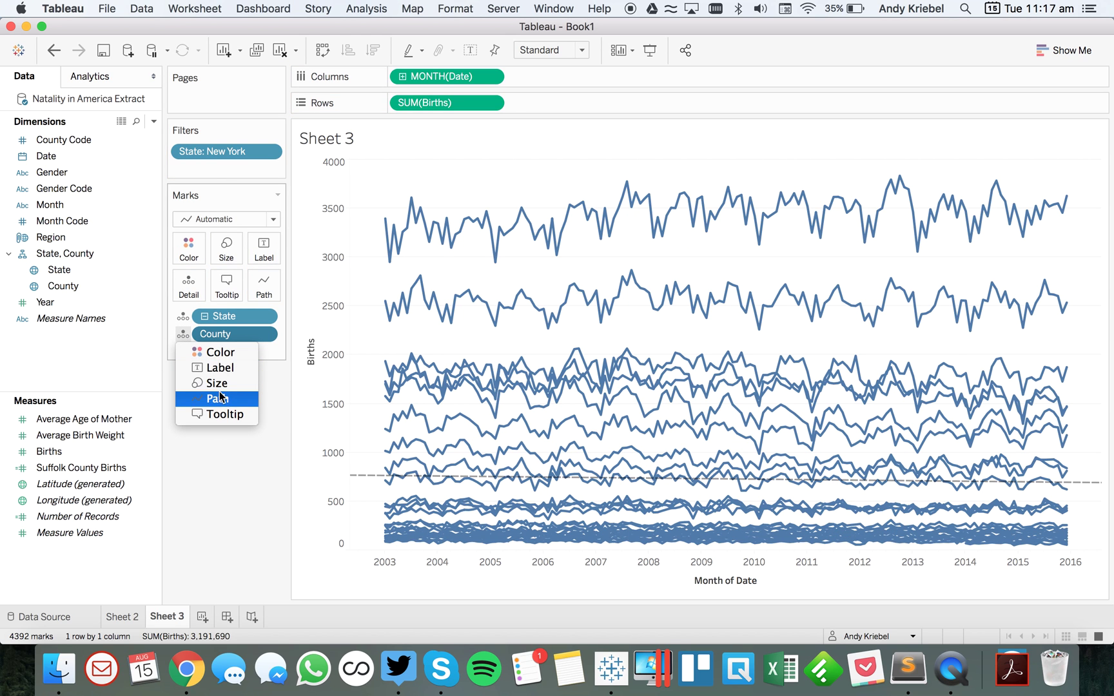
left_click(221, 352)
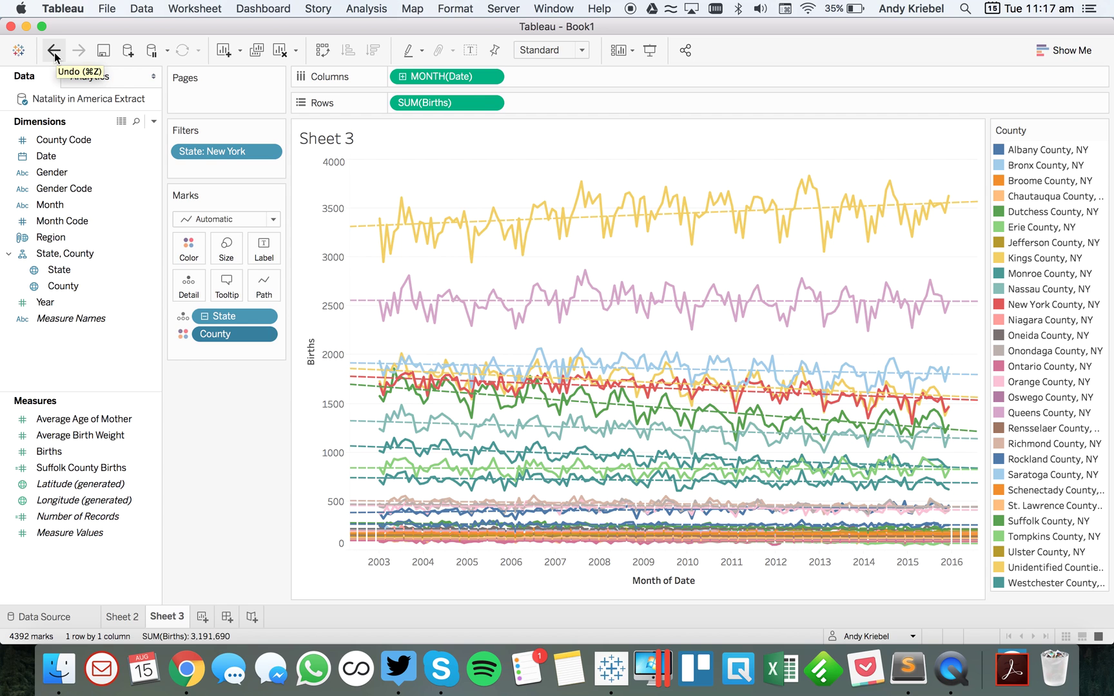
left_click(133, 620)
Step: Add a State = New York data source filter and drop Sheet 2's own State filter
mouse_move(181, 612)
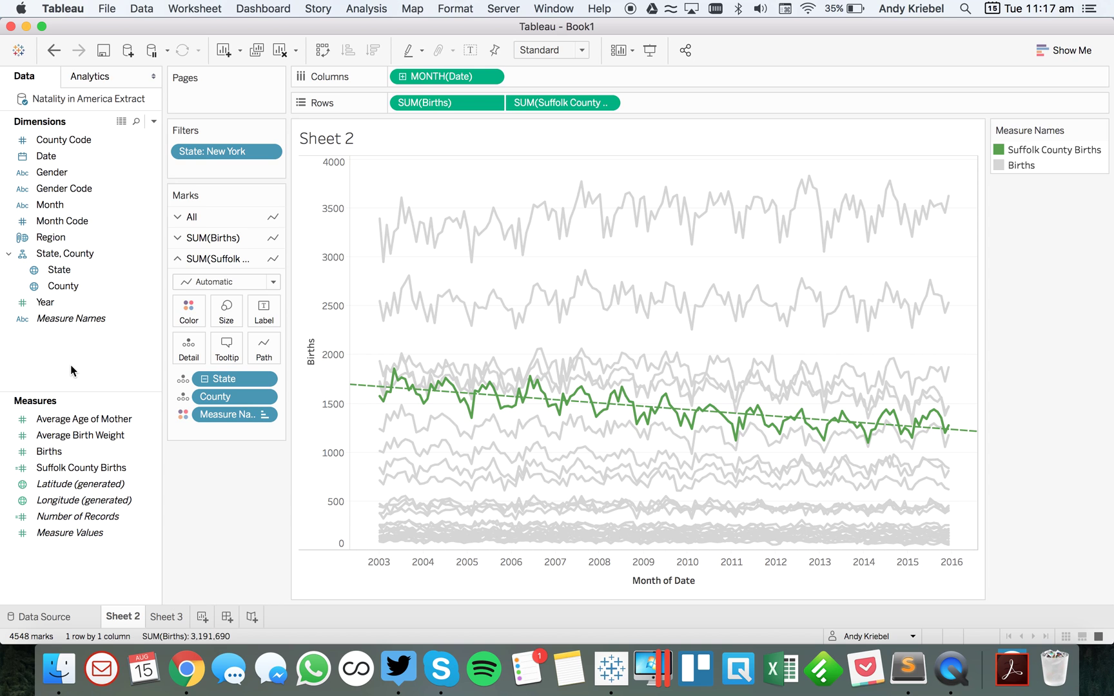
right_click(92, 100)
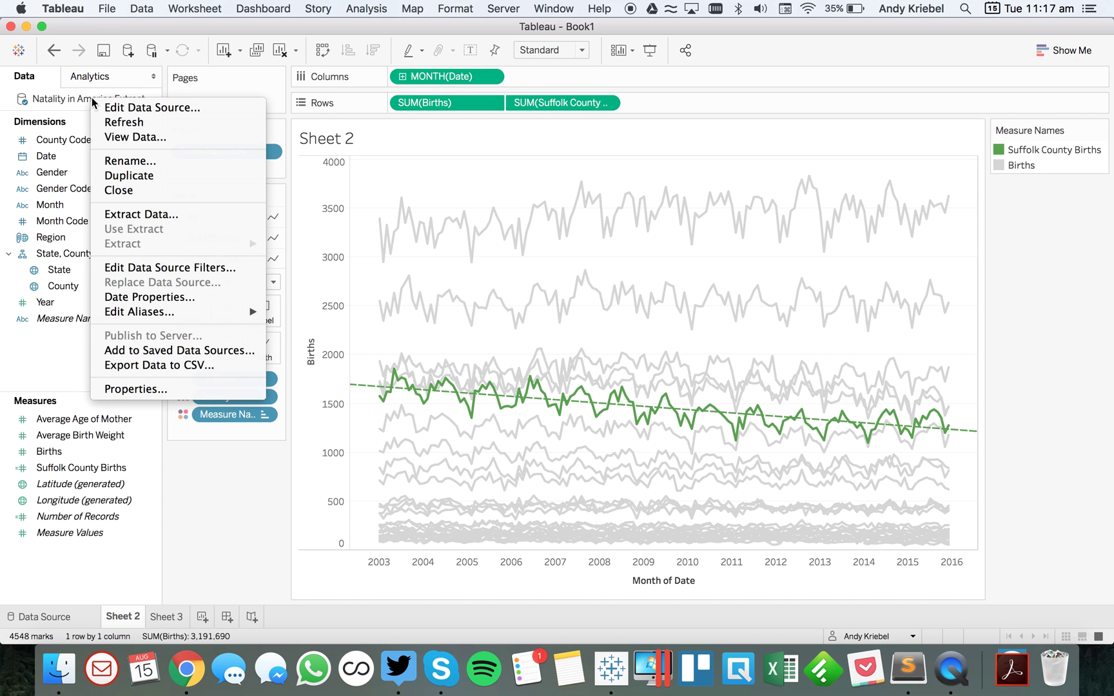
left_click(166, 270)
left_click(409, 368)
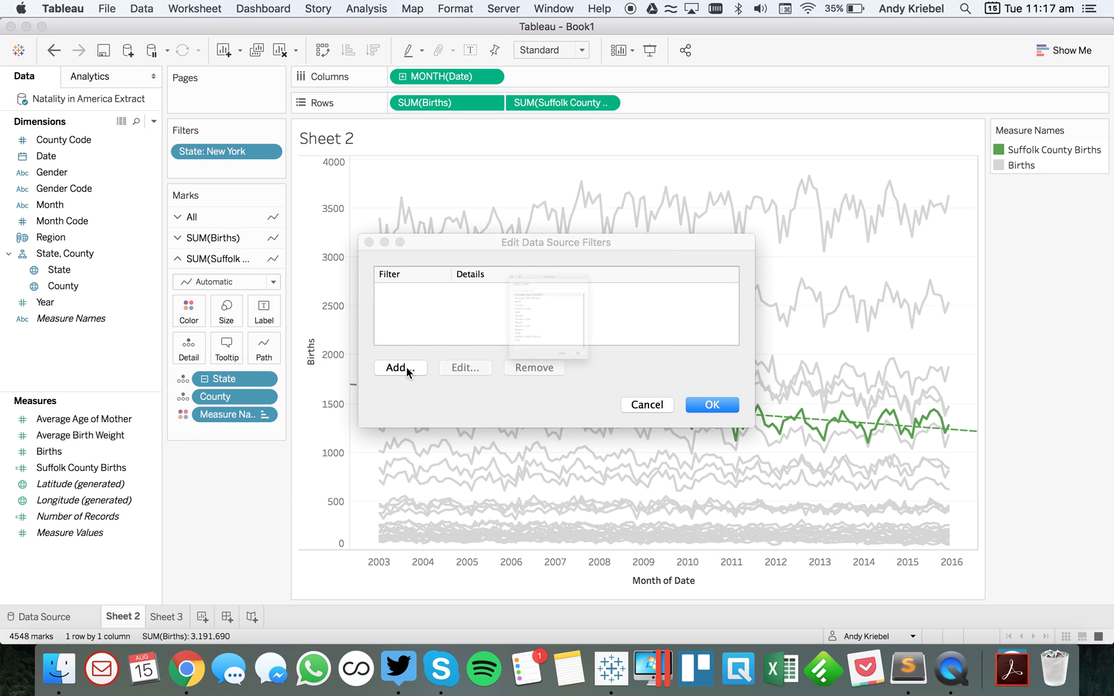
double_click(441, 396)
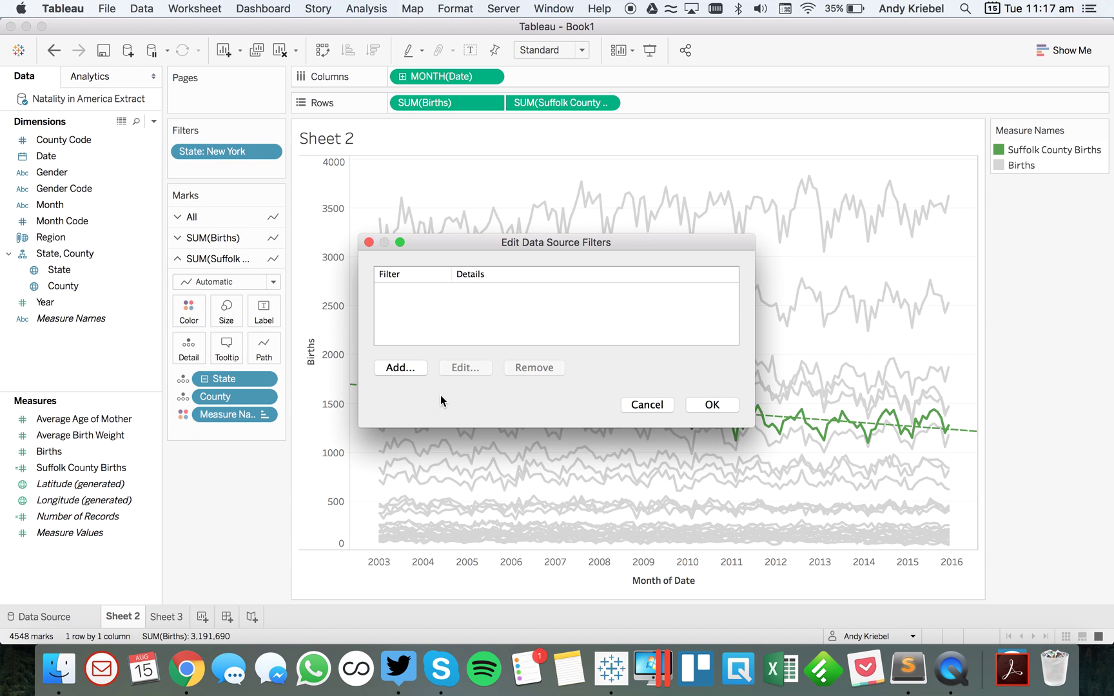
type("new")
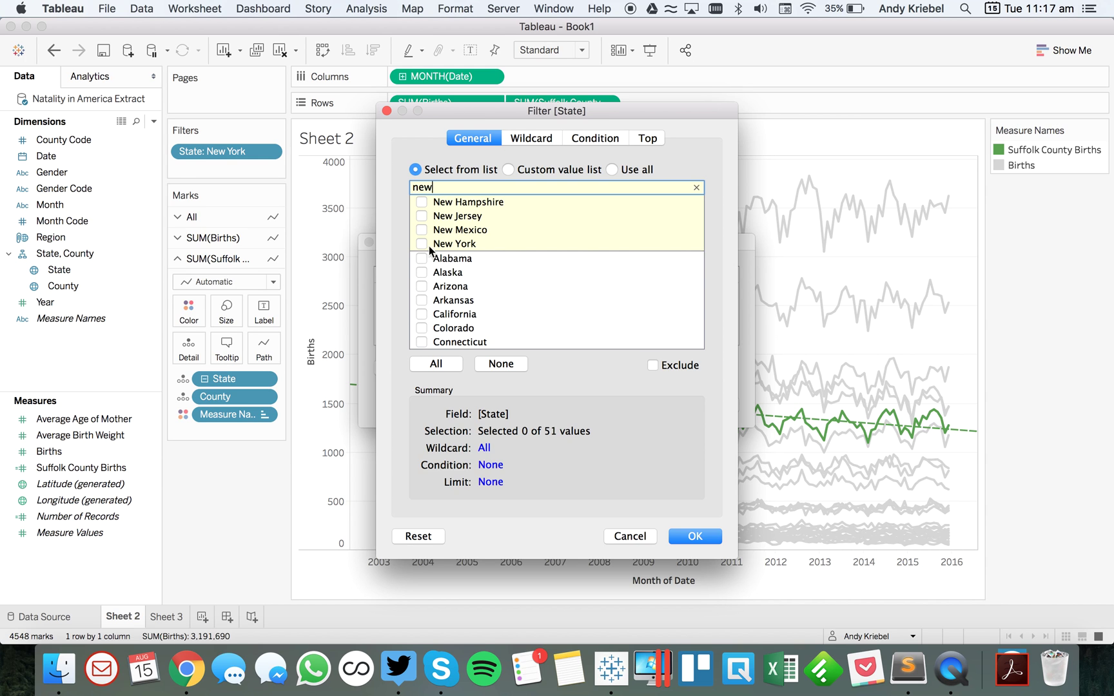
left_click(422, 243)
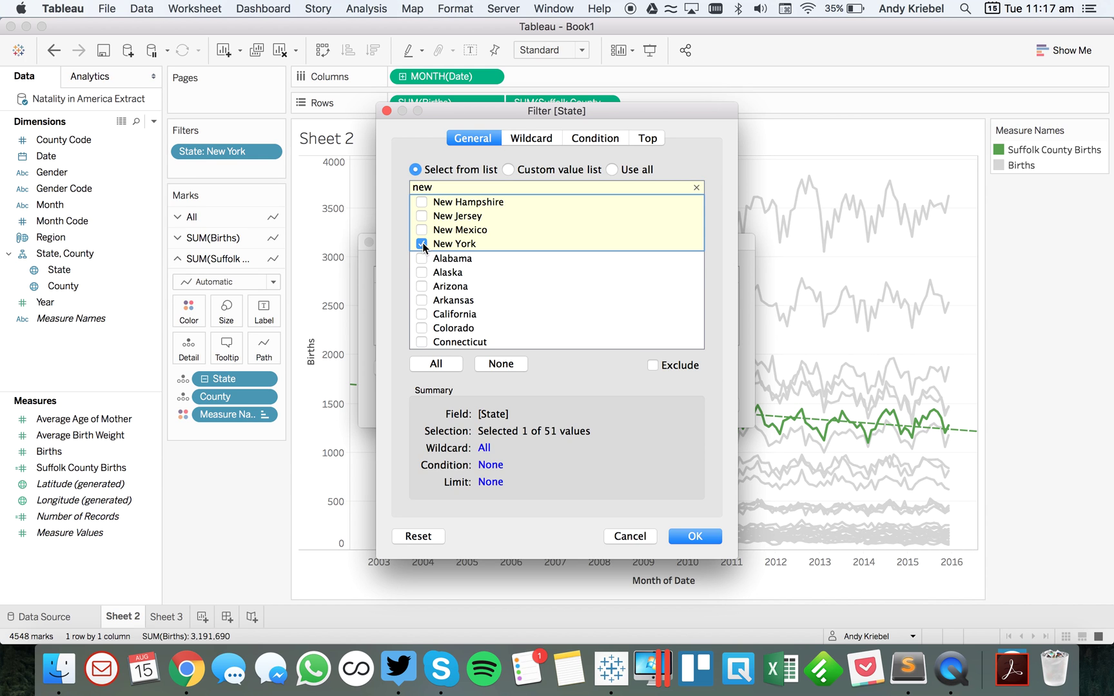
left_click(694, 535)
left_click(712, 404)
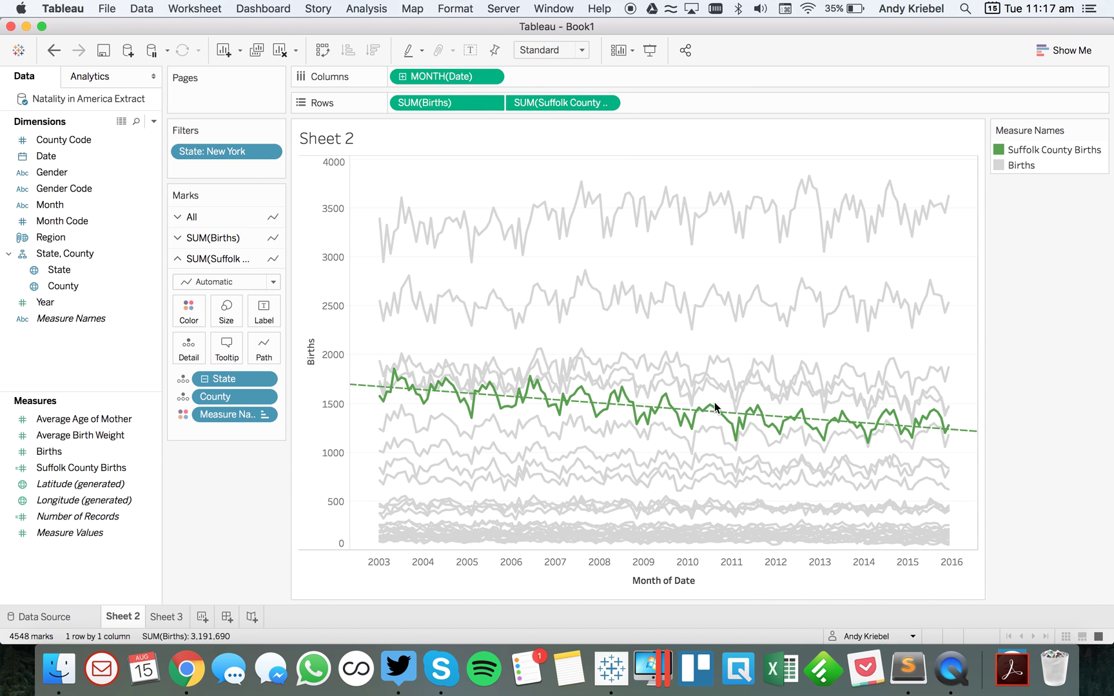
left_click_drag(220, 151, 77, 346)
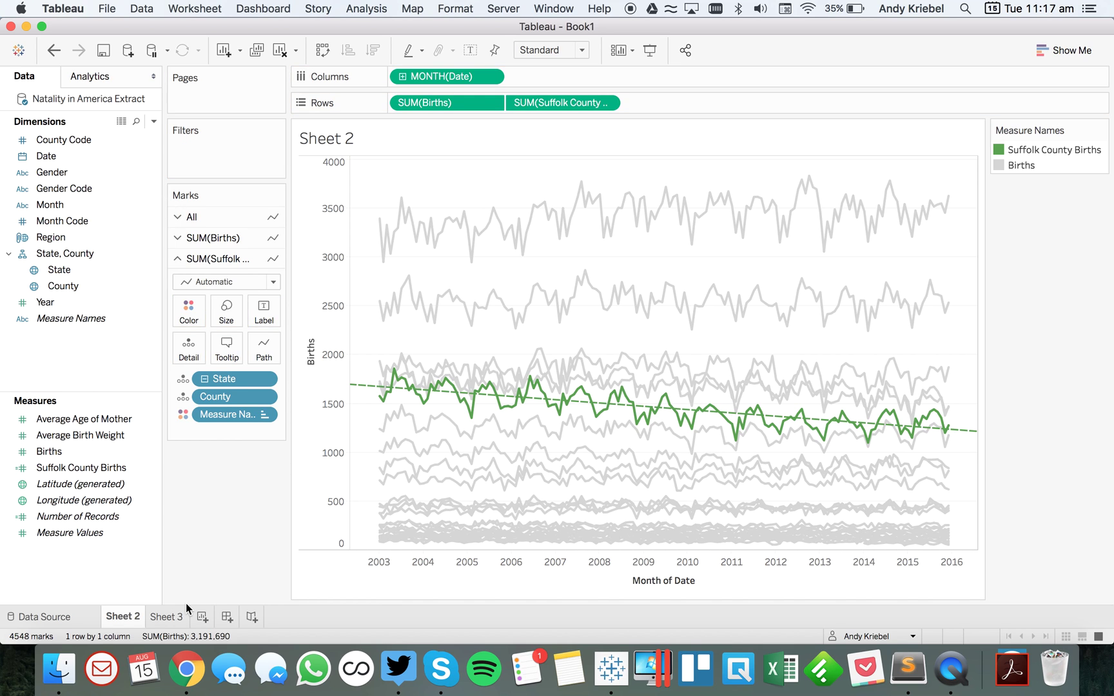
Step: Create the Choose a County string parameter from County's values, current value Albany County, NY
right_click(69, 287)
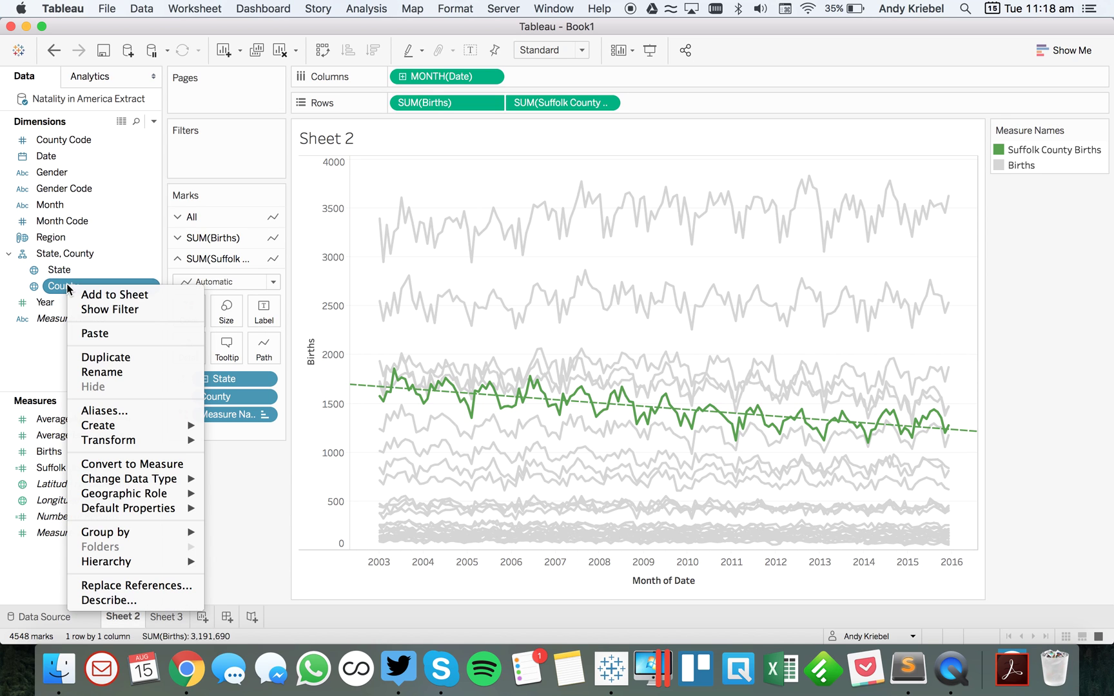
mouse_move(161, 424)
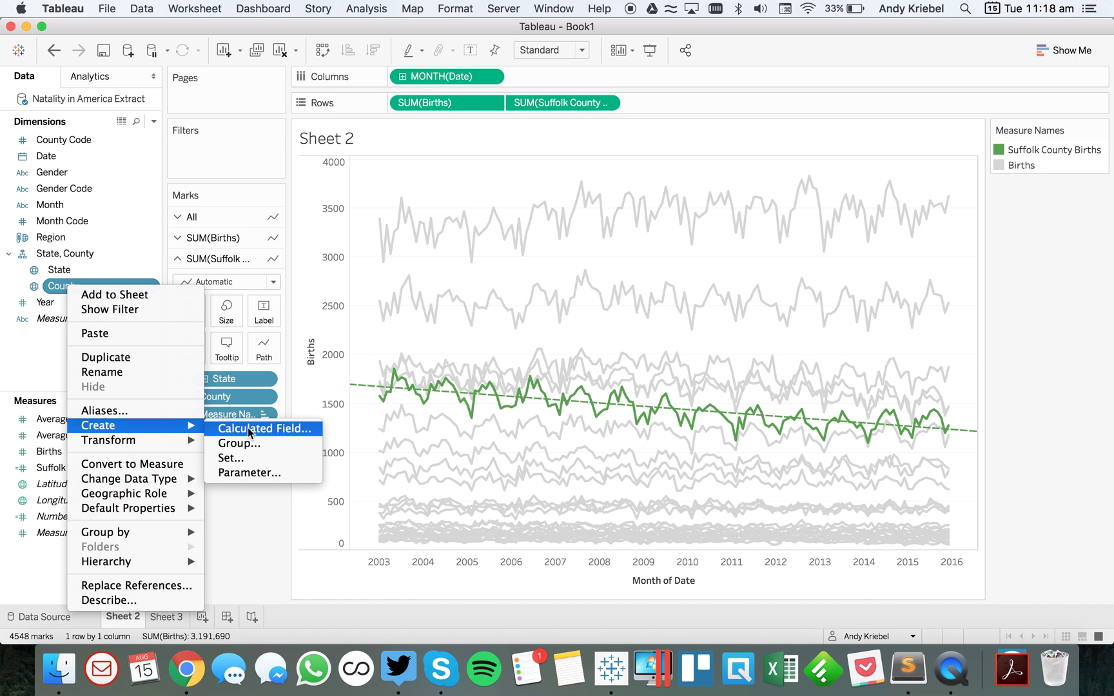
left_click(250, 473)
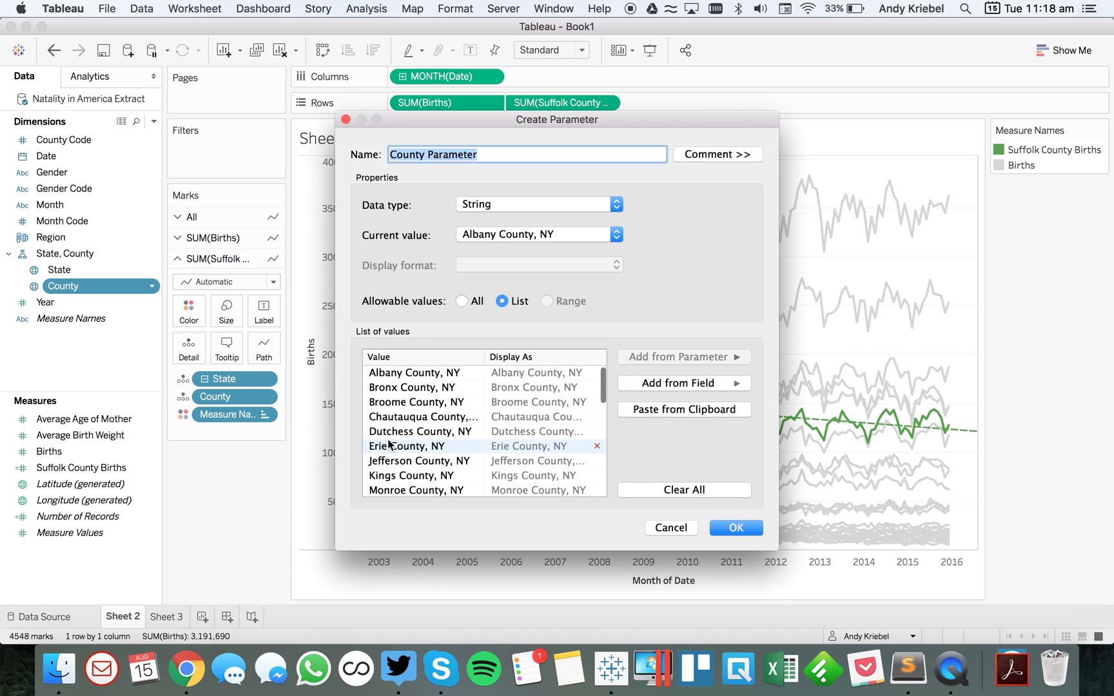
type("Ch")
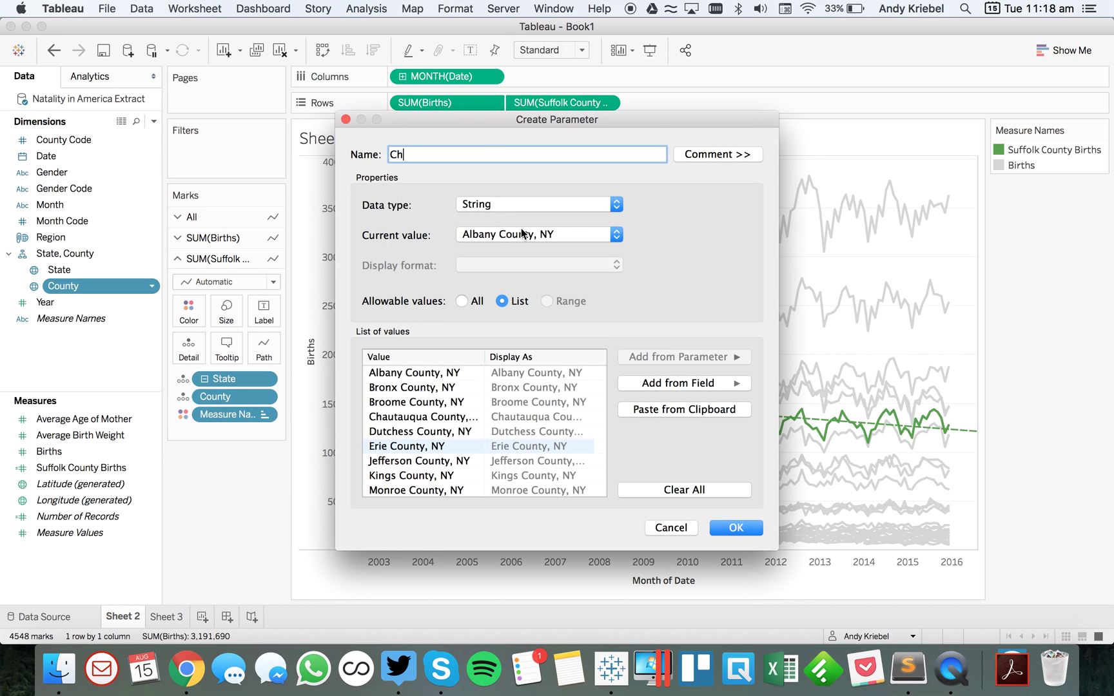
type("oose a County")
scroll(547, 449, "down", 10)
scroll(547, 449, "up", 10)
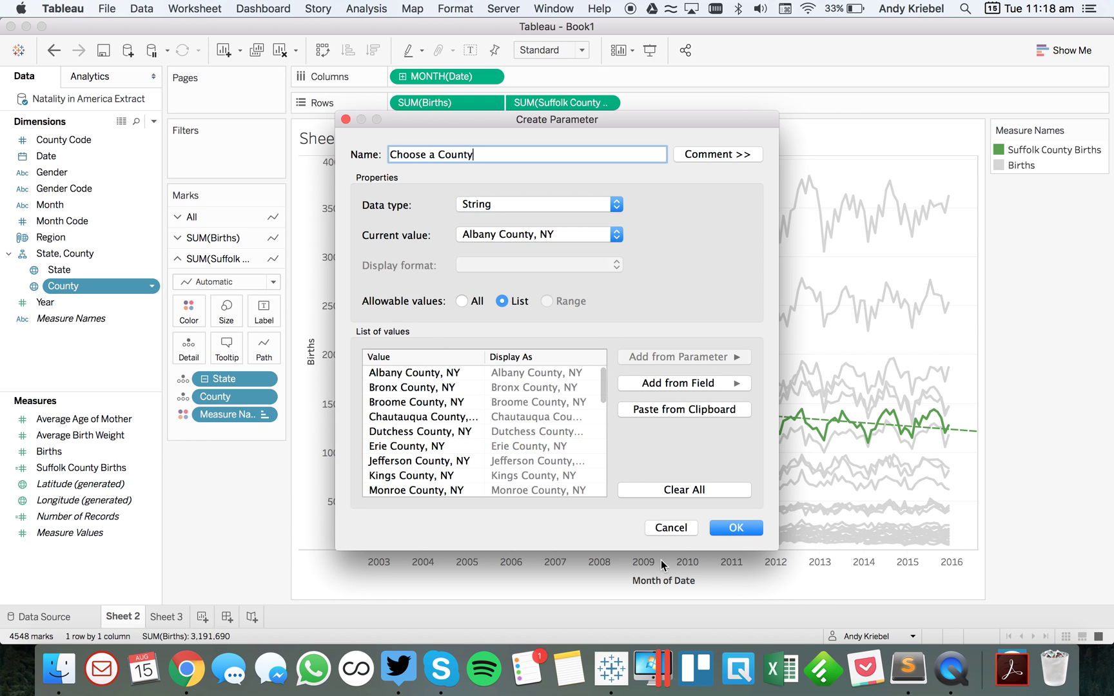
left_click(738, 527)
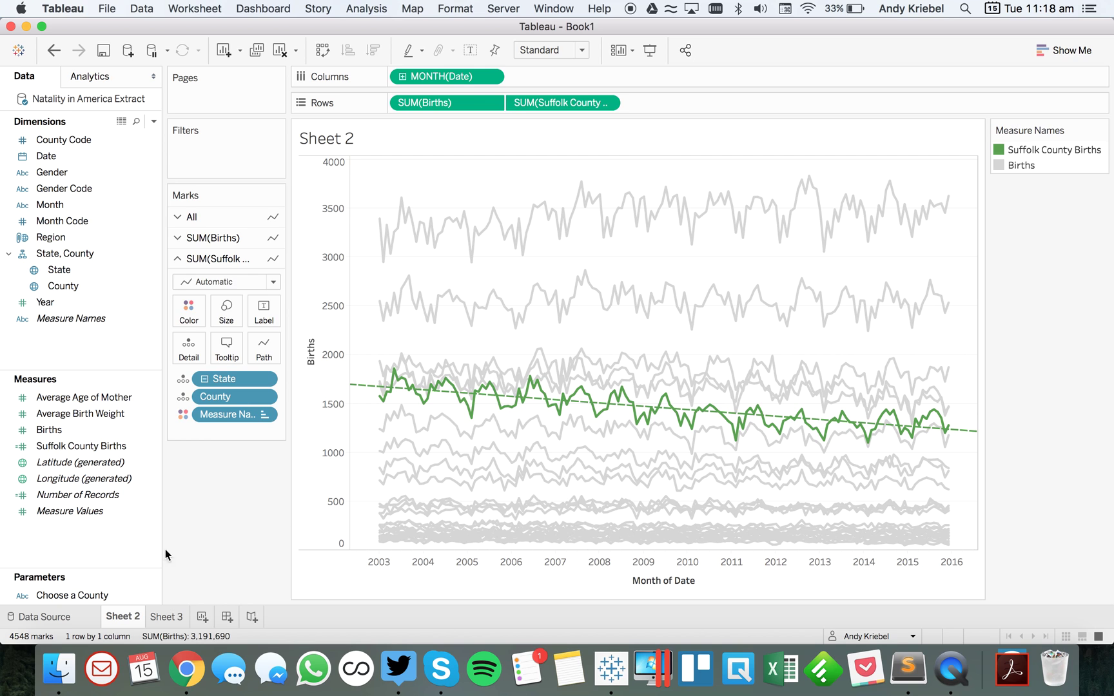
Step: Show the Choose a County parameter control beside the chart, set to Albany County, NY
left_click(95, 594)
right_click(95, 594)
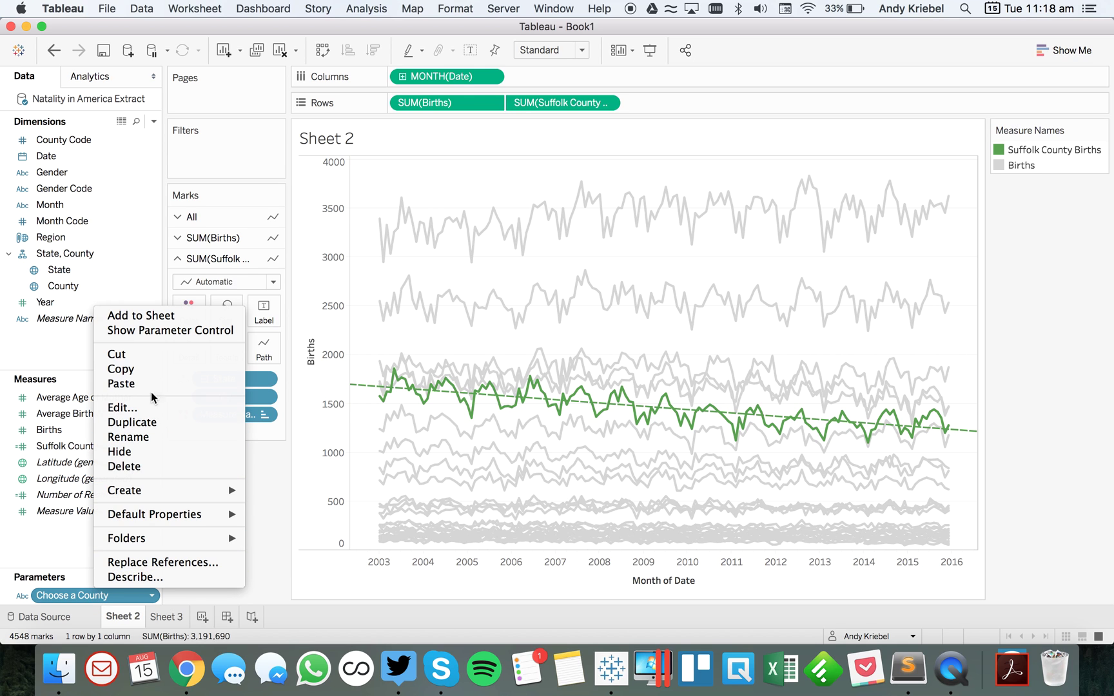
left_click(165, 333)
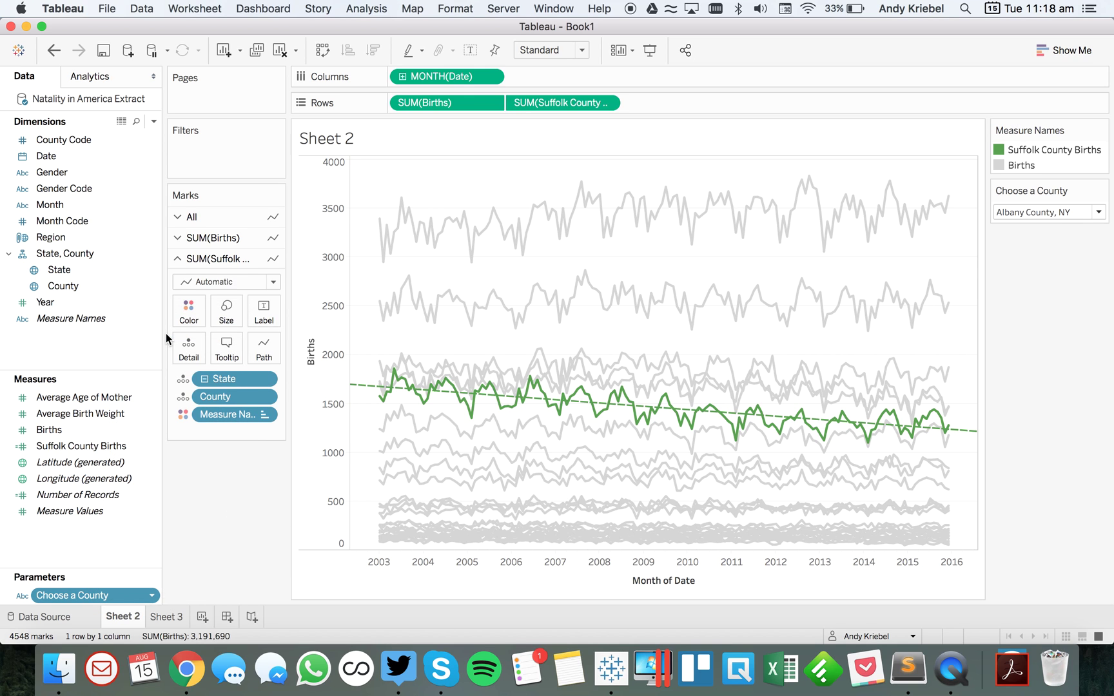
left_click(1071, 215)
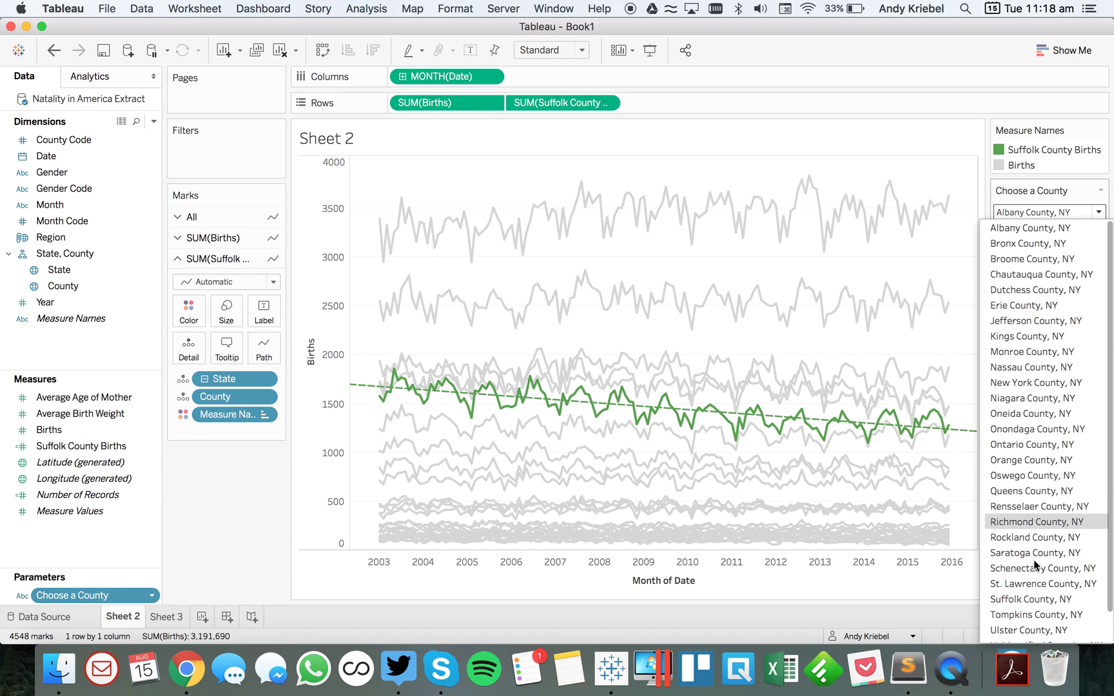
left_click(1035, 537)
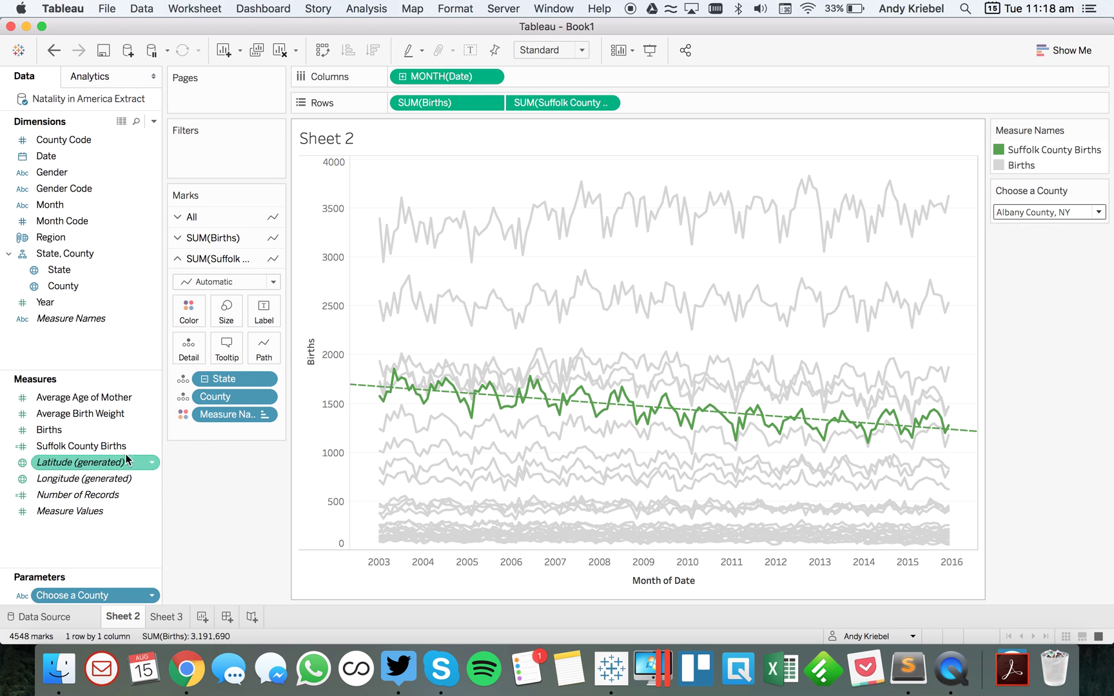
Step: Duplicate Sheet 2 as Sheet 4, copying the green Suffolk County trend-line chart
right_click(107, 447)
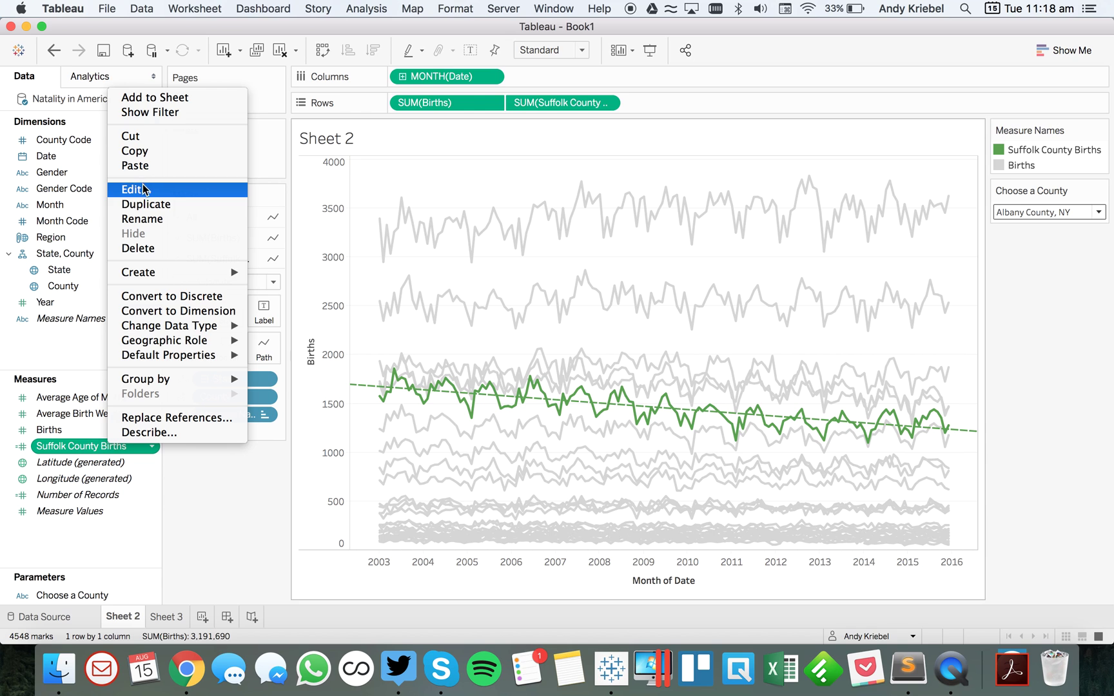
left_click(169, 545)
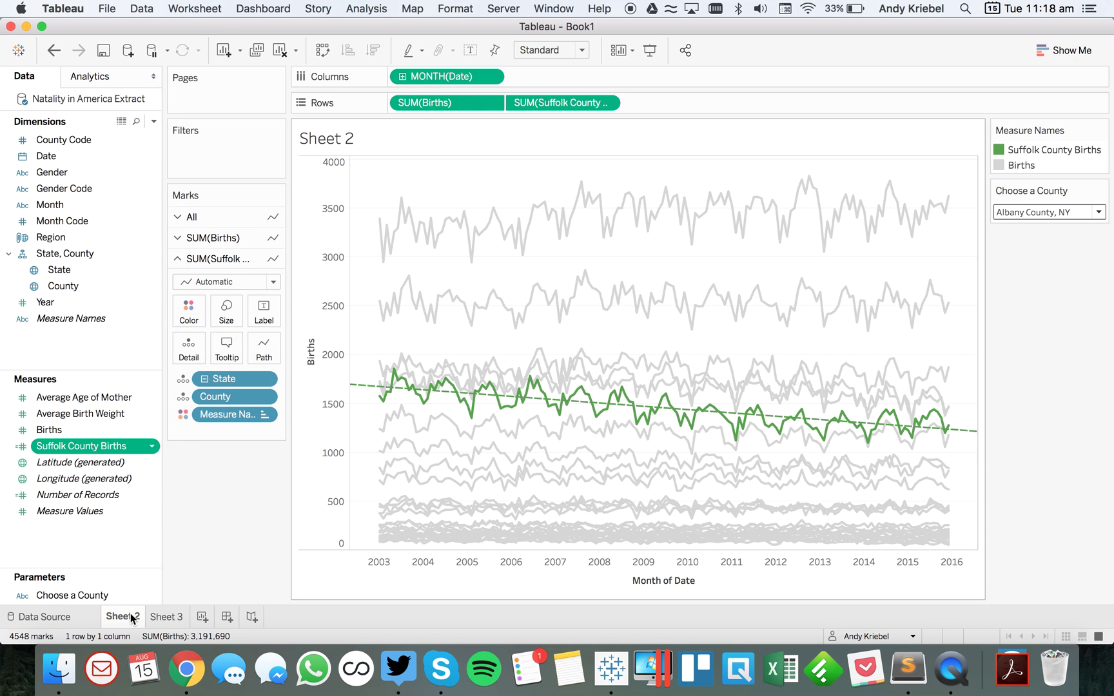
right_click(132, 617)
left_click(174, 508)
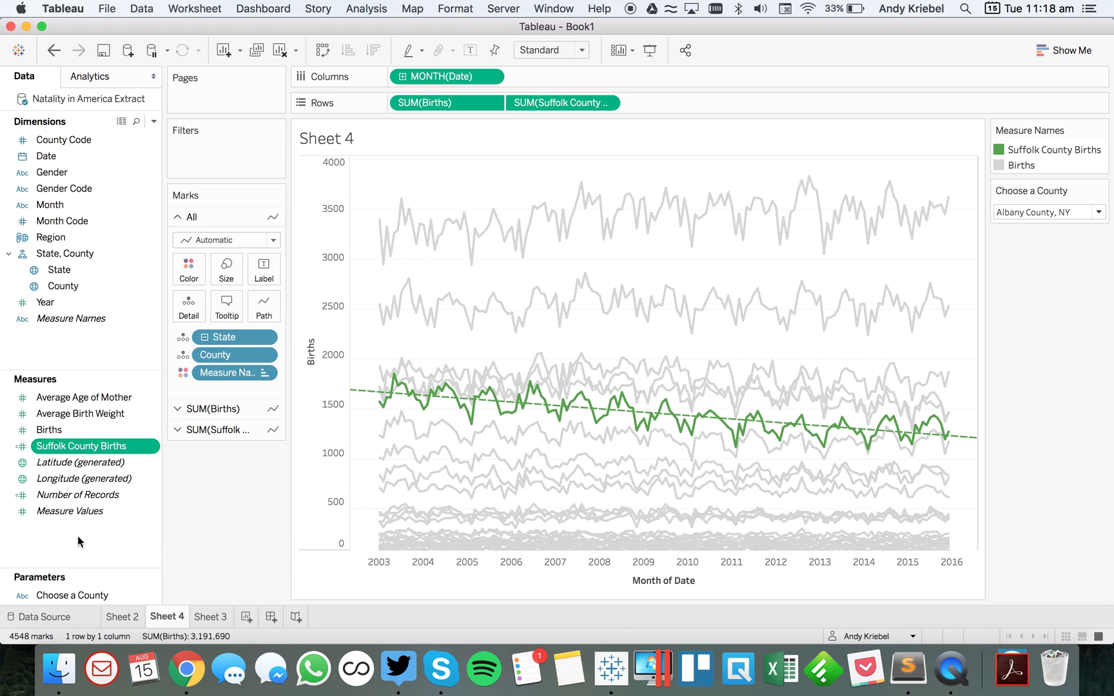
right_click(77, 536)
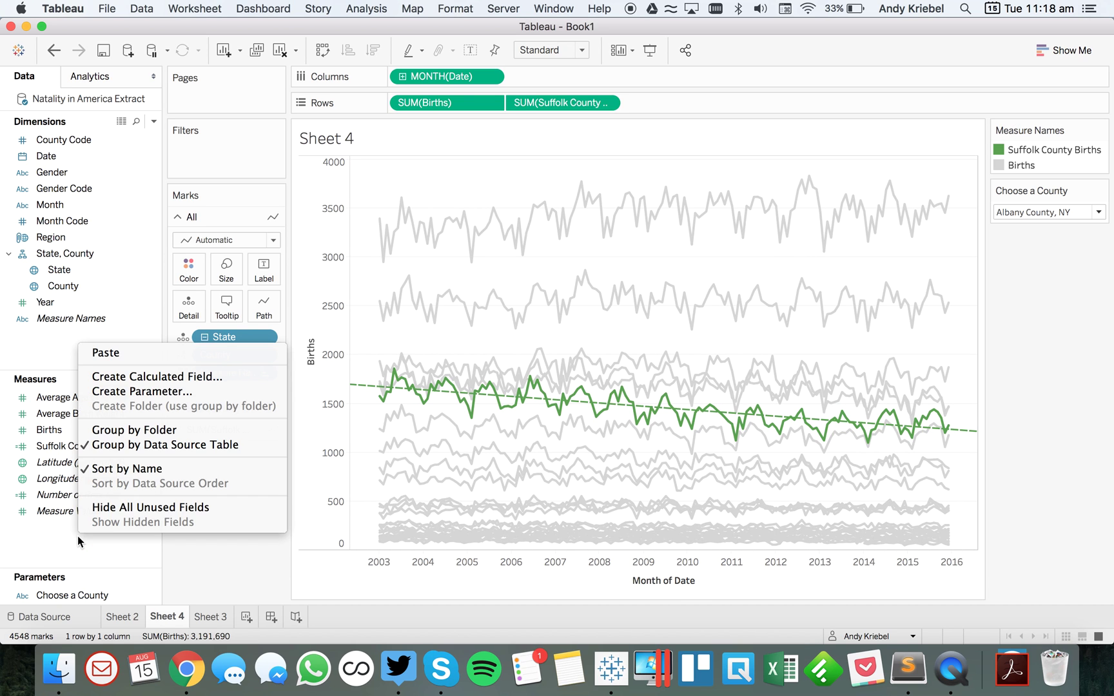
Step: Start a new calculated field named 'Births for Selected County'
left_click(141, 377)
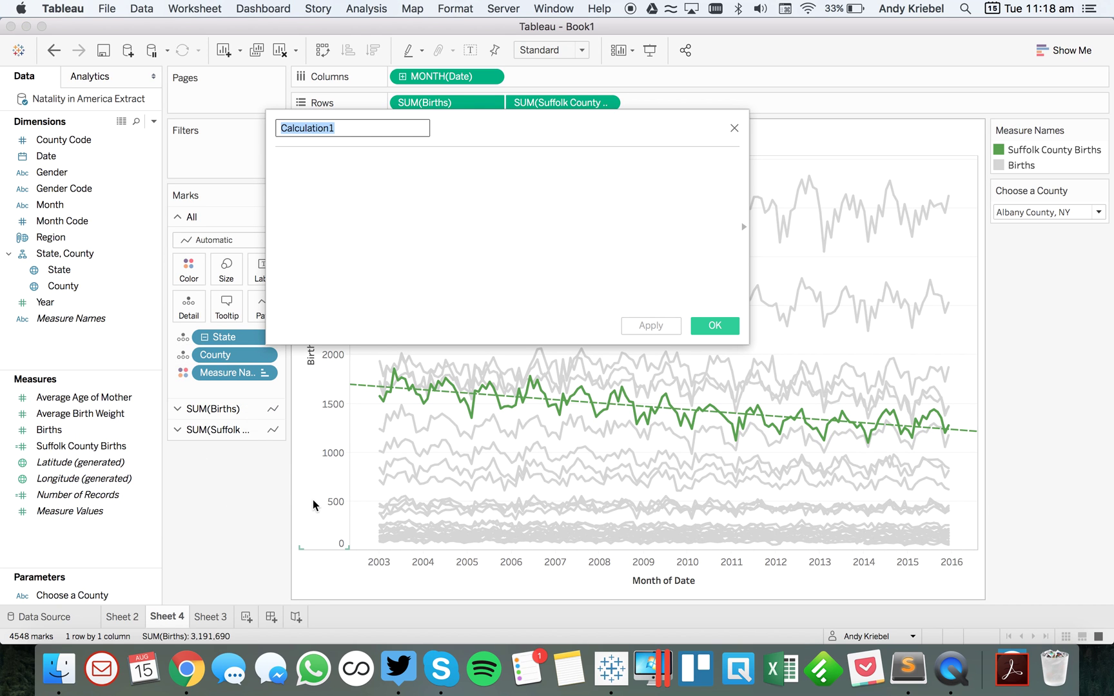
type("Bi")
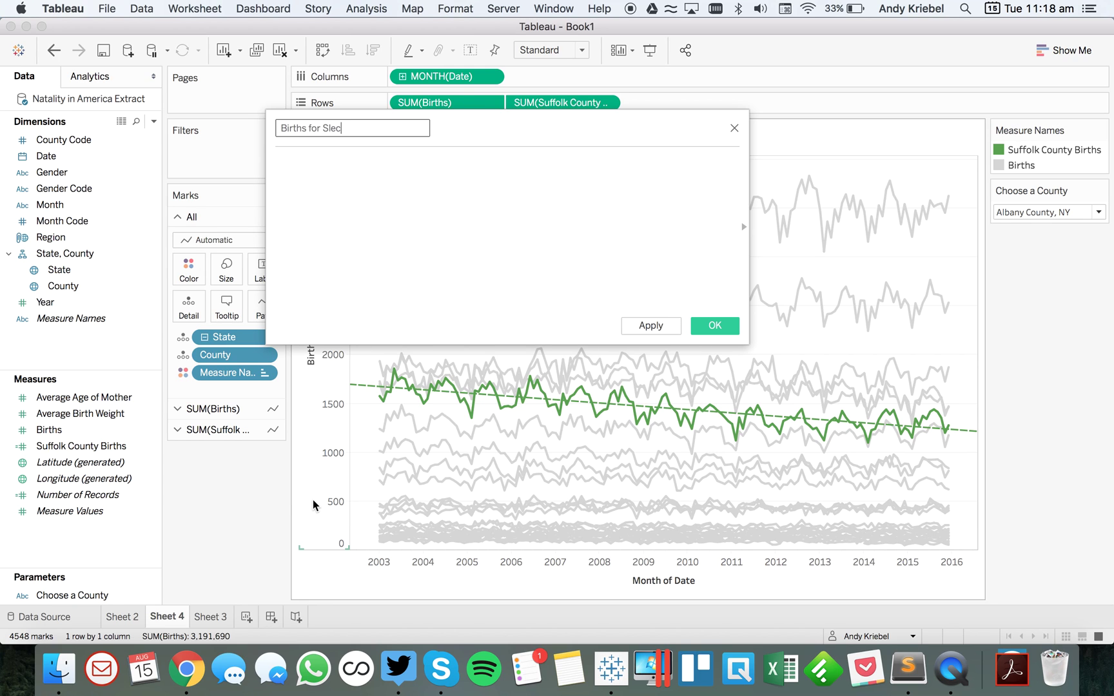
type("rths for Selected County")
key("Tab")
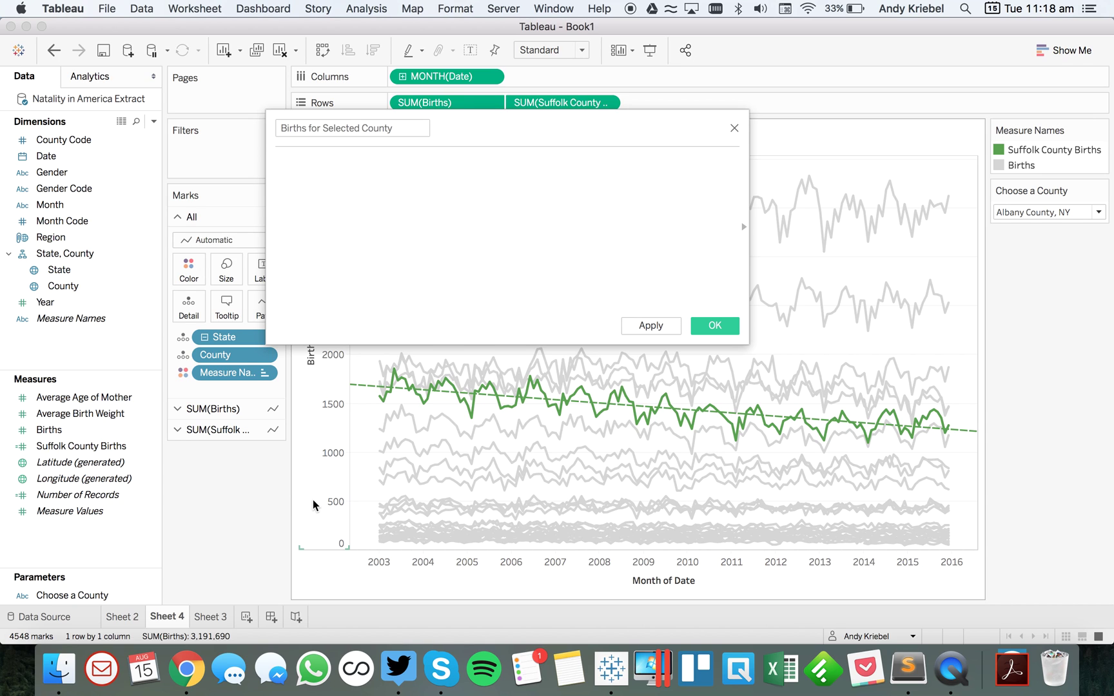
Step: Enter the formula IF [County]=[Choose a County] THEN [Births] END and save it
type("IFcount")
key("Down")
key("Down")
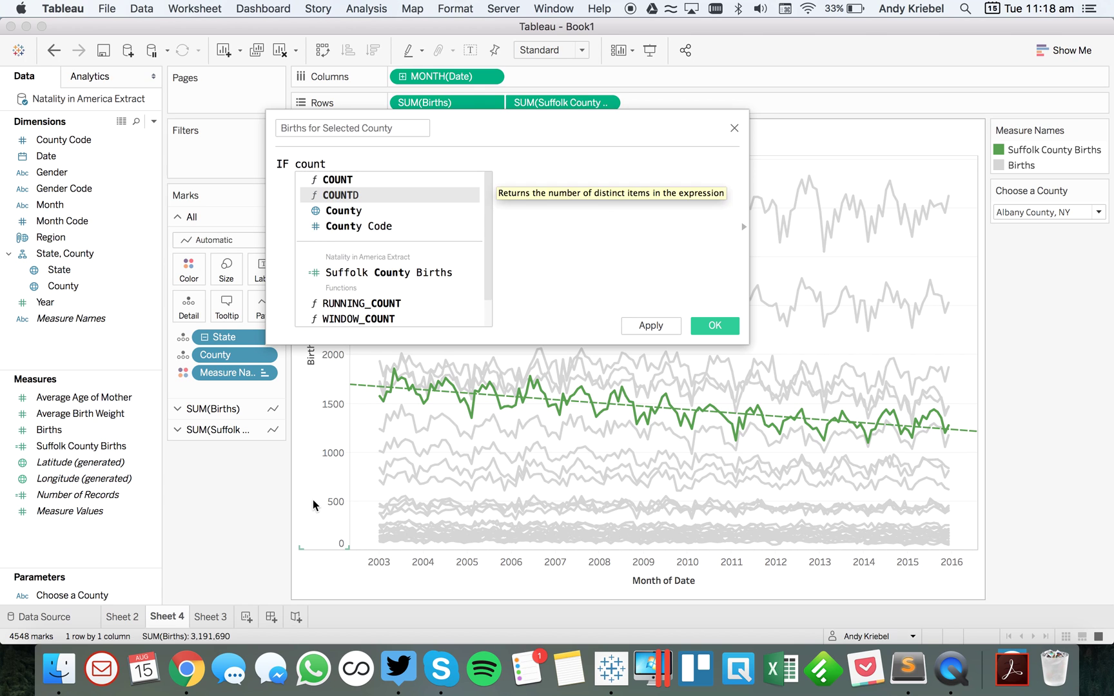
key("Return")
type("=")
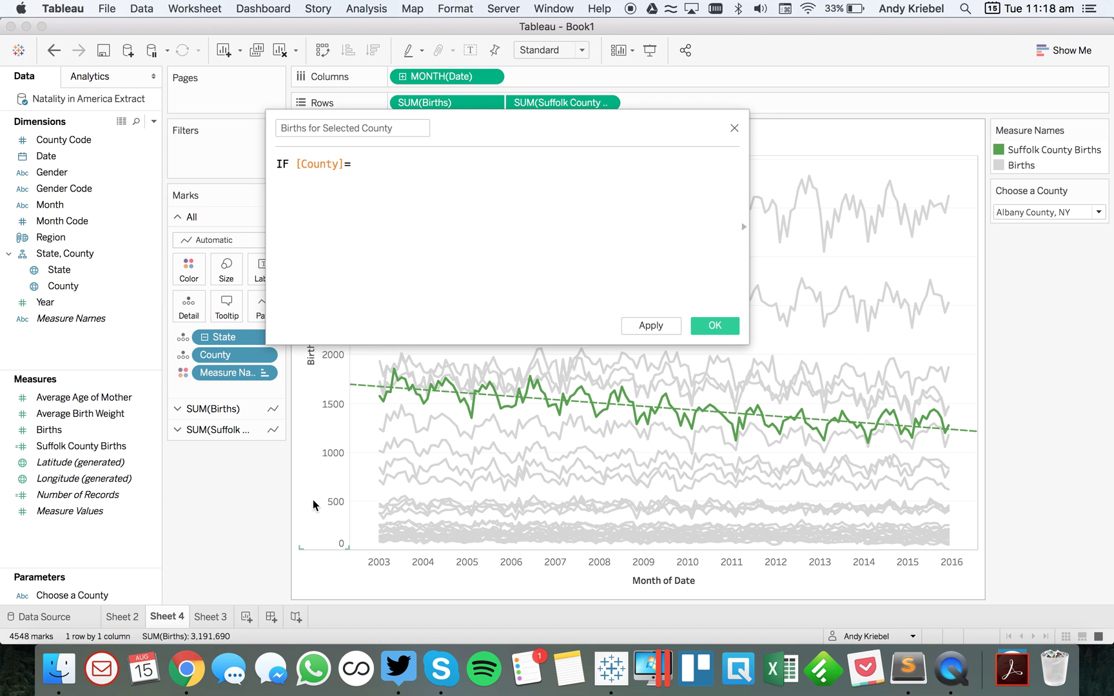
type("ch")
key("Down")
key("Return")
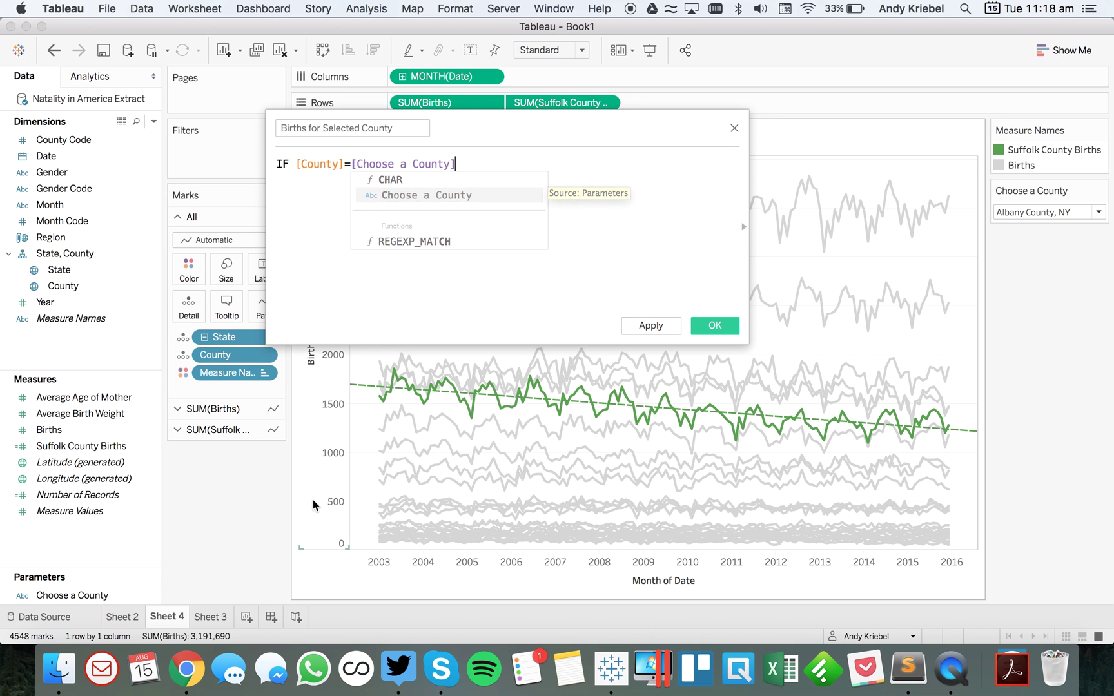
type("THEN birh")
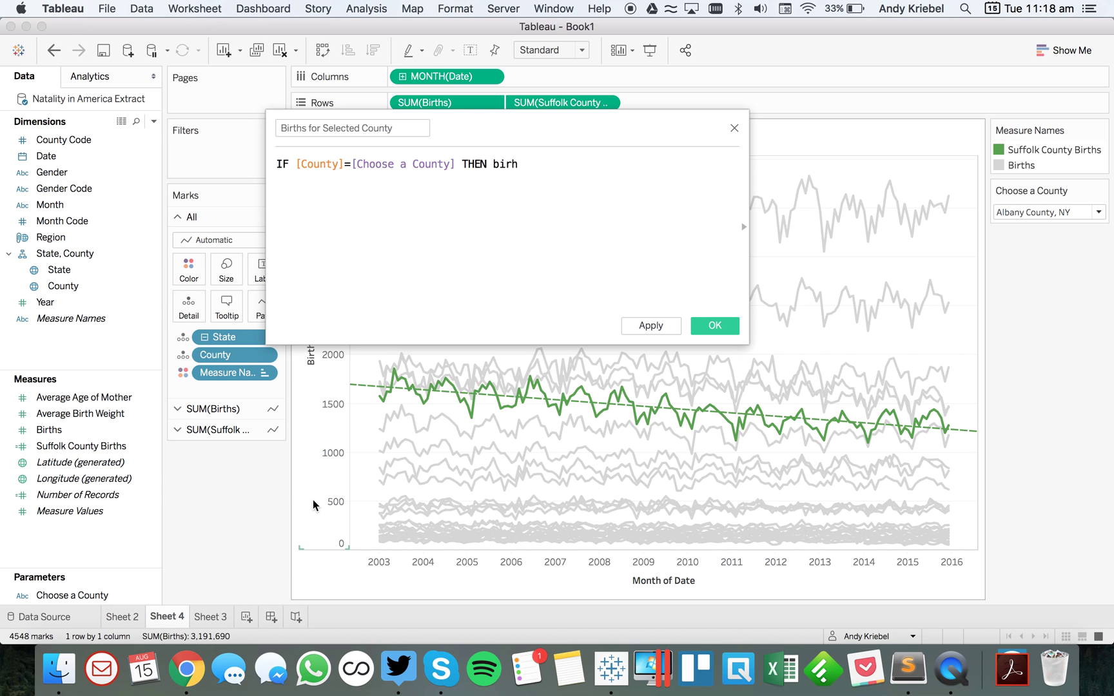
key("Return")
key("Return")
type("END")
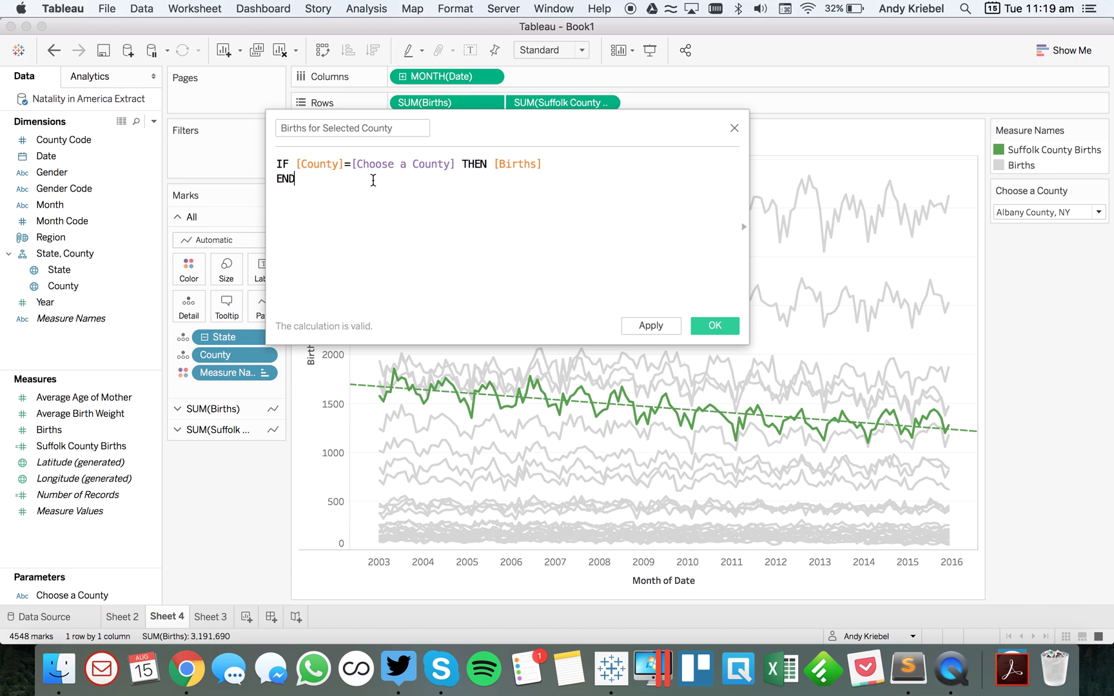
left_click(714, 325)
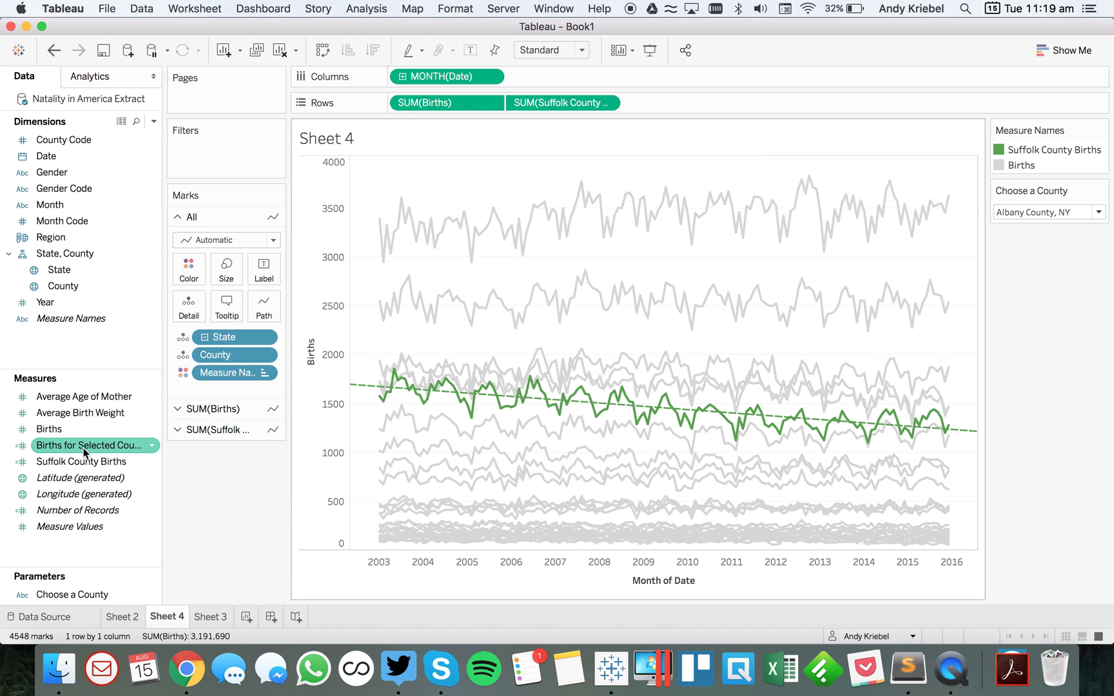
Step: Replace Suffolk County Births with Births for Selected County and hide the right-hand axis header
left_click_drag(97, 444, 560, 102)
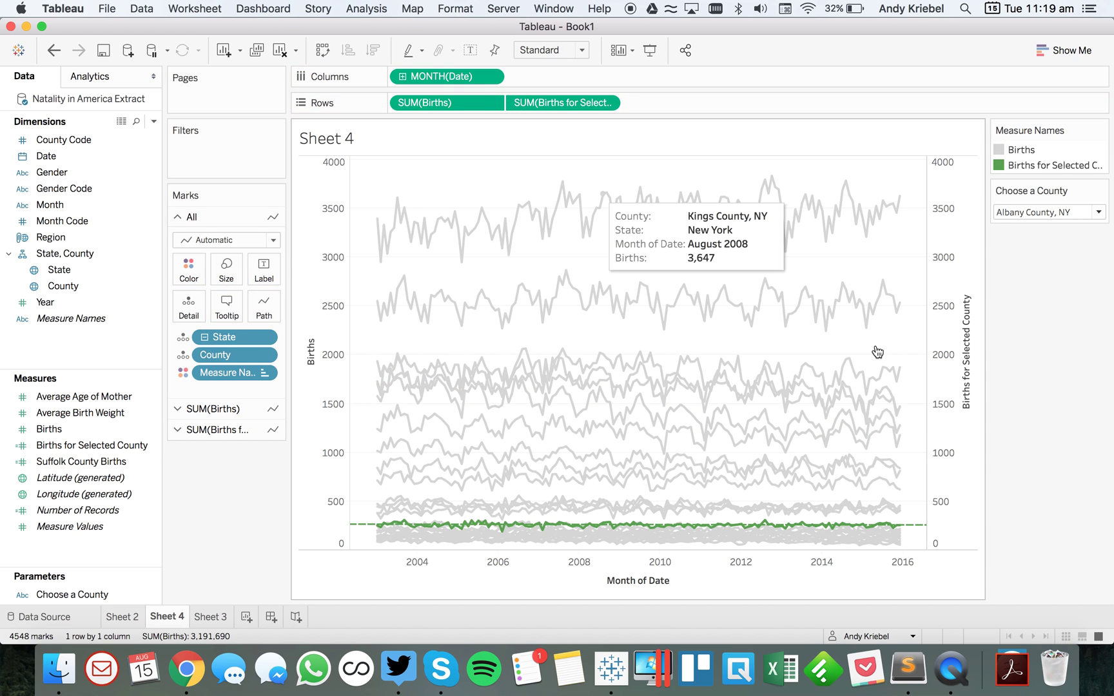
right_click(941, 368)
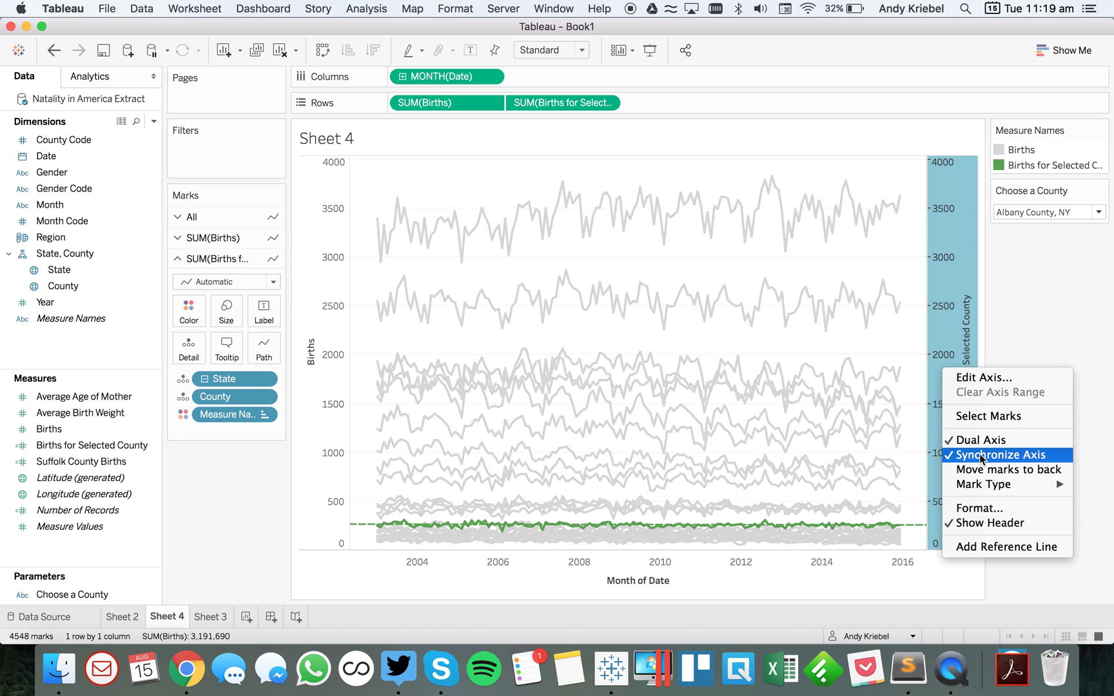
left_click(990, 523)
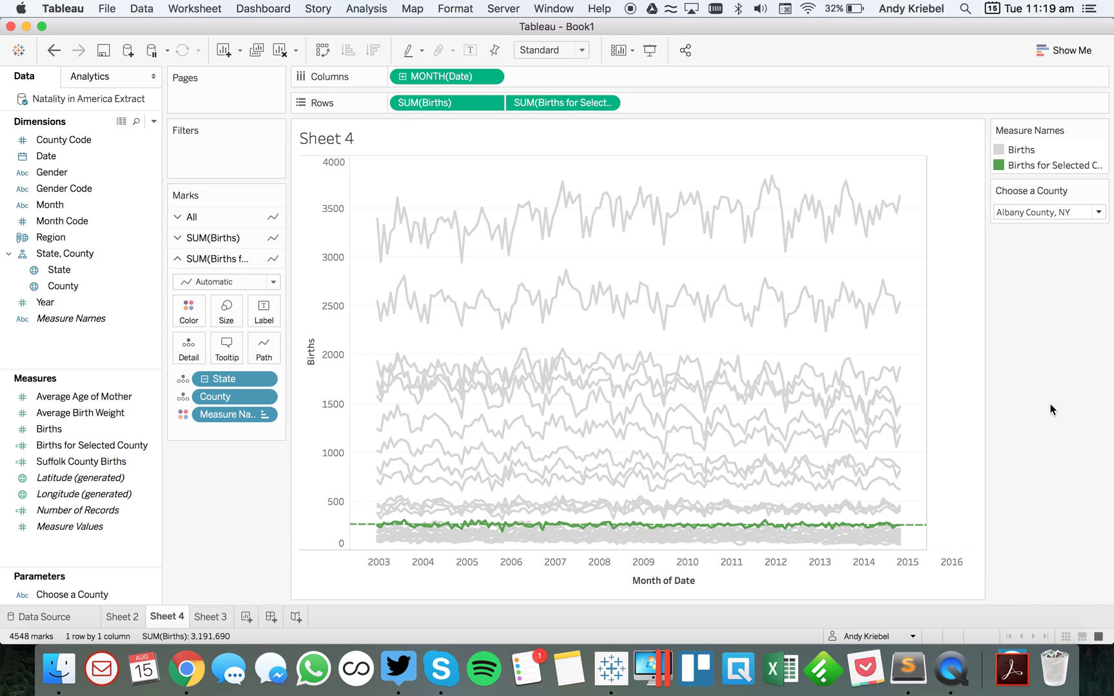
Step: Try Orange, St. Lawrence, Kings and Queens counties in the Choose a County control
left_click(1096, 213)
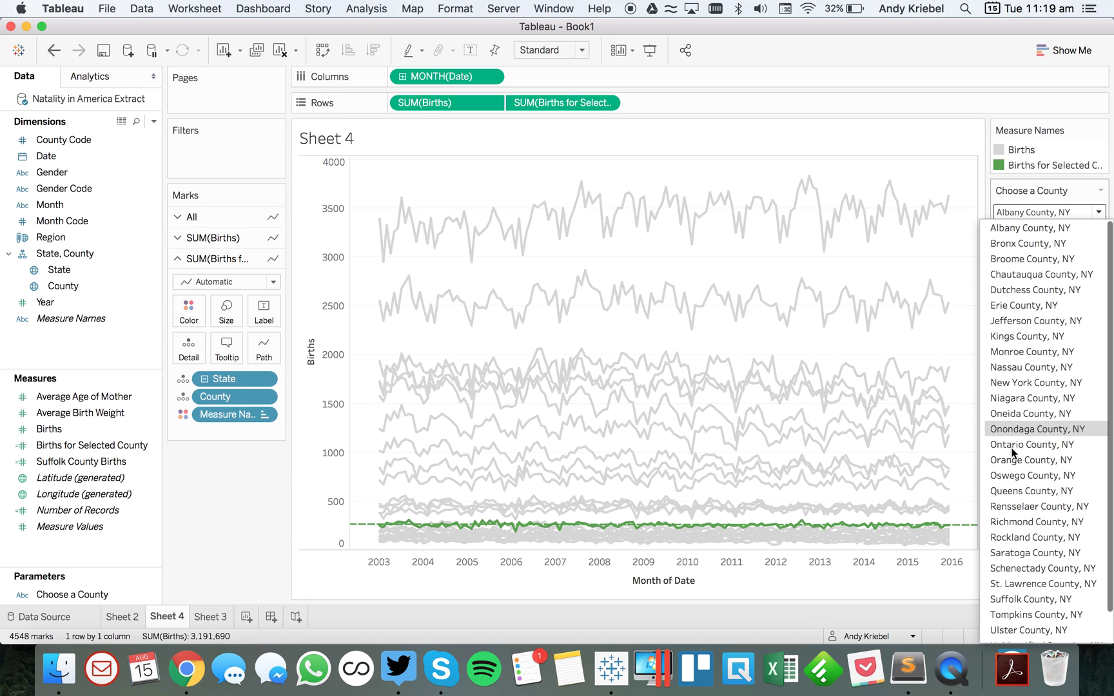
left_click(1012, 460)
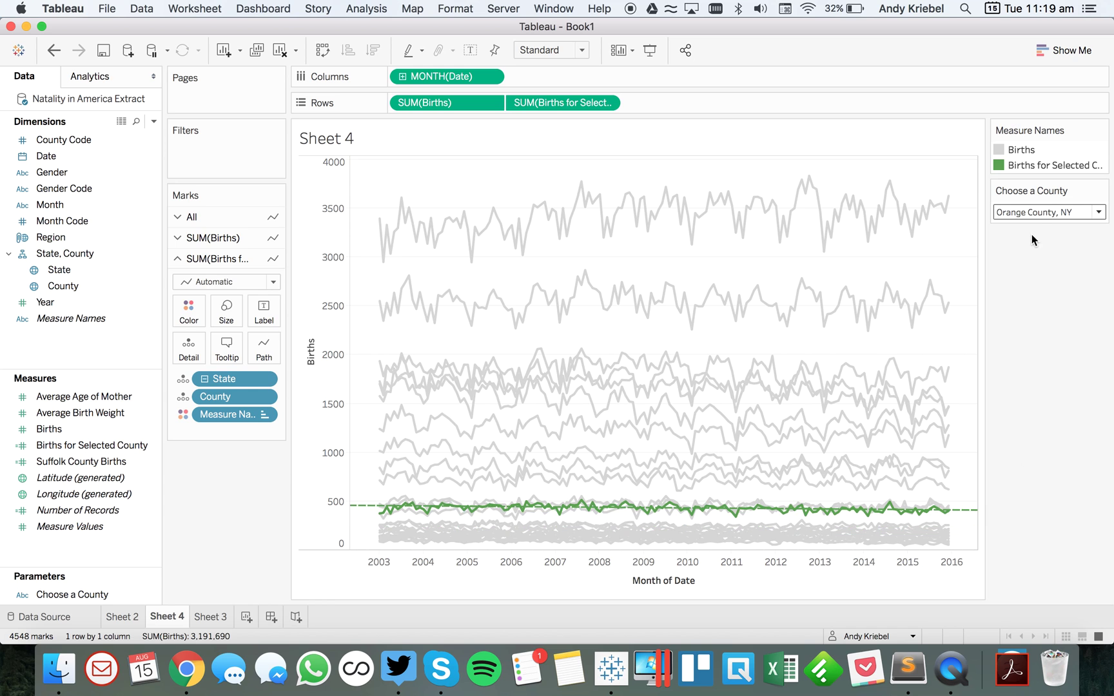
left_click(1038, 214)
left_click(1022, 552)
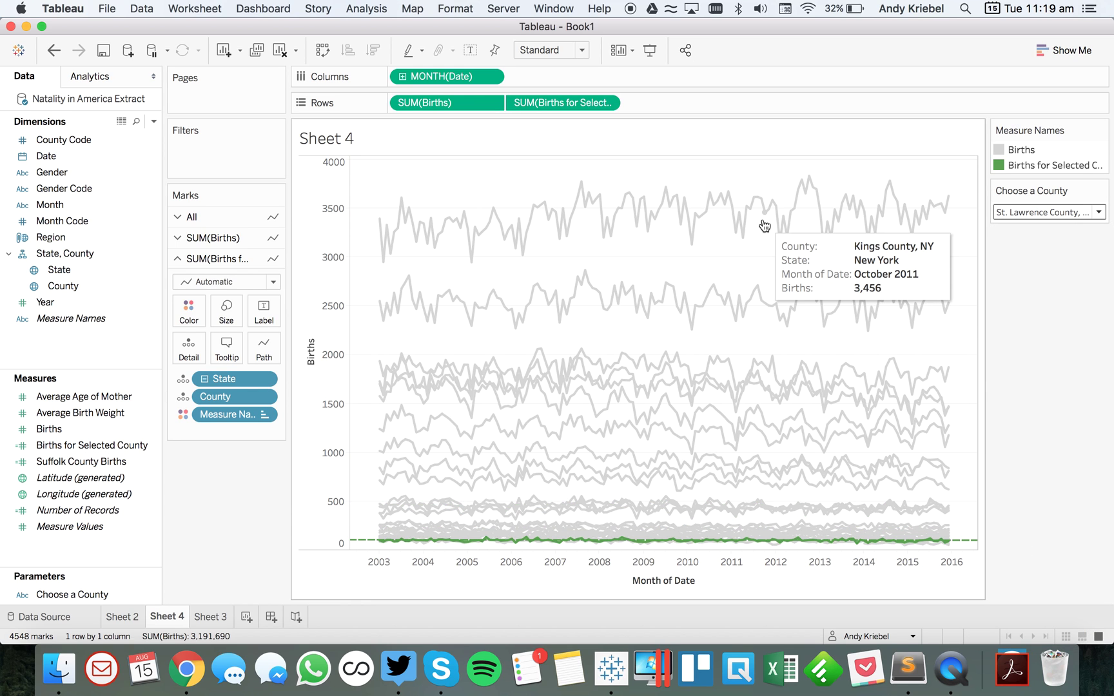
left_click(1041, 214)
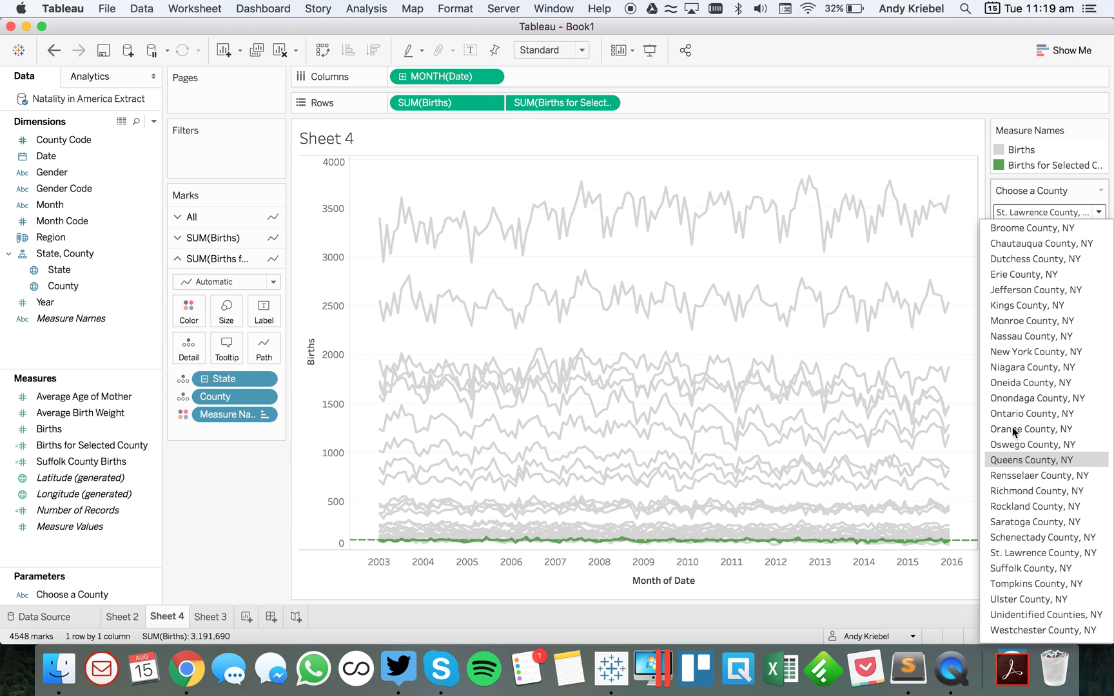
left_click(1027, 309)
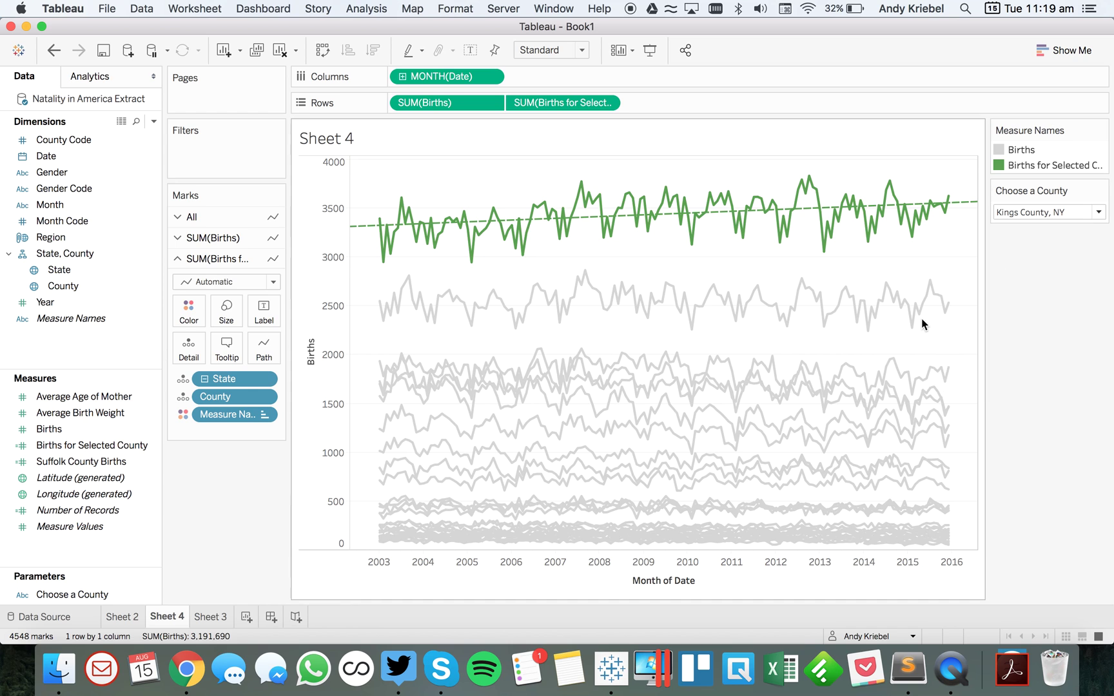
left_click(1019, 211)
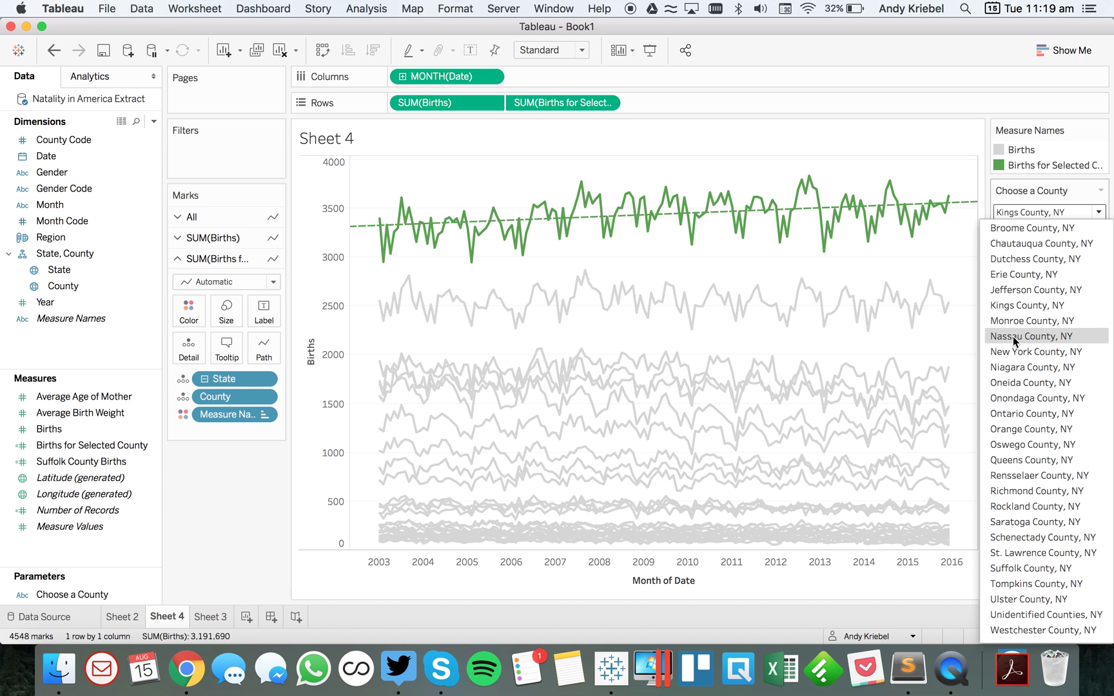
left_click(1016, 459)
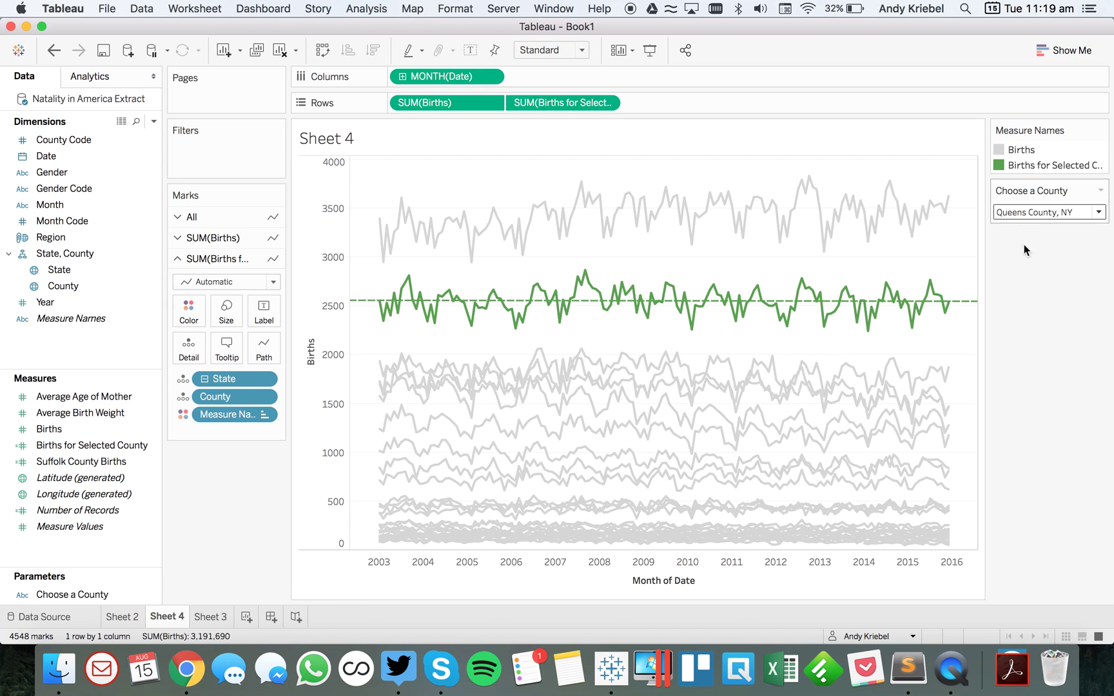
Step: Settle on Bronx County, NY as the highlighted county
left_click(1030, 214)
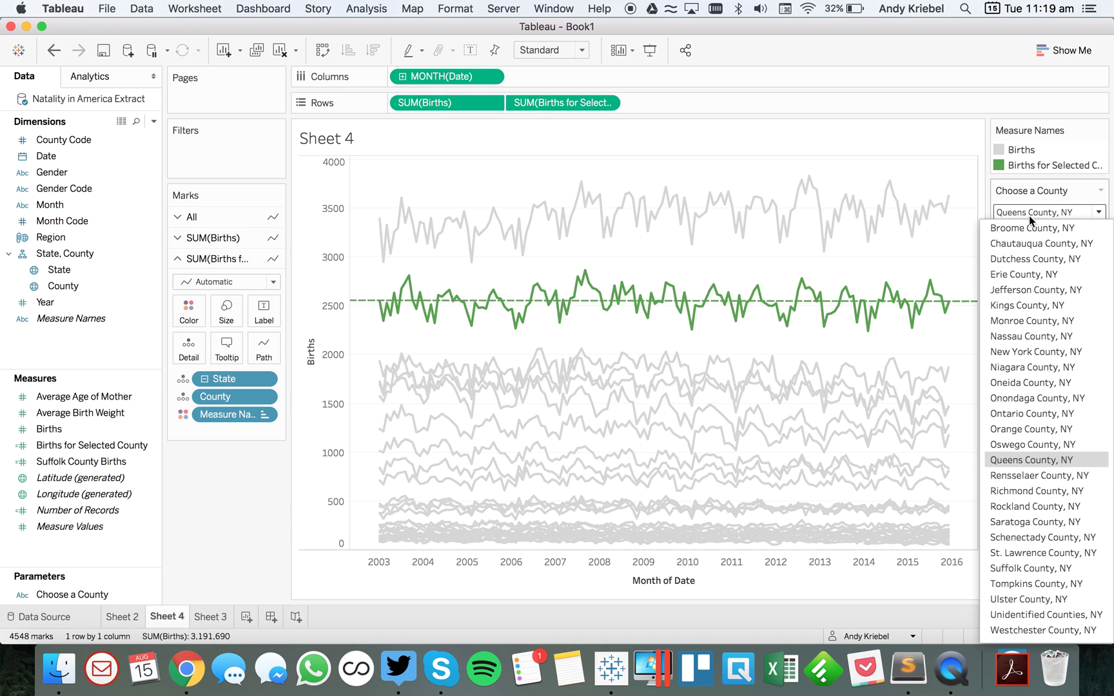
scroll(1029, 255, "up", 2)
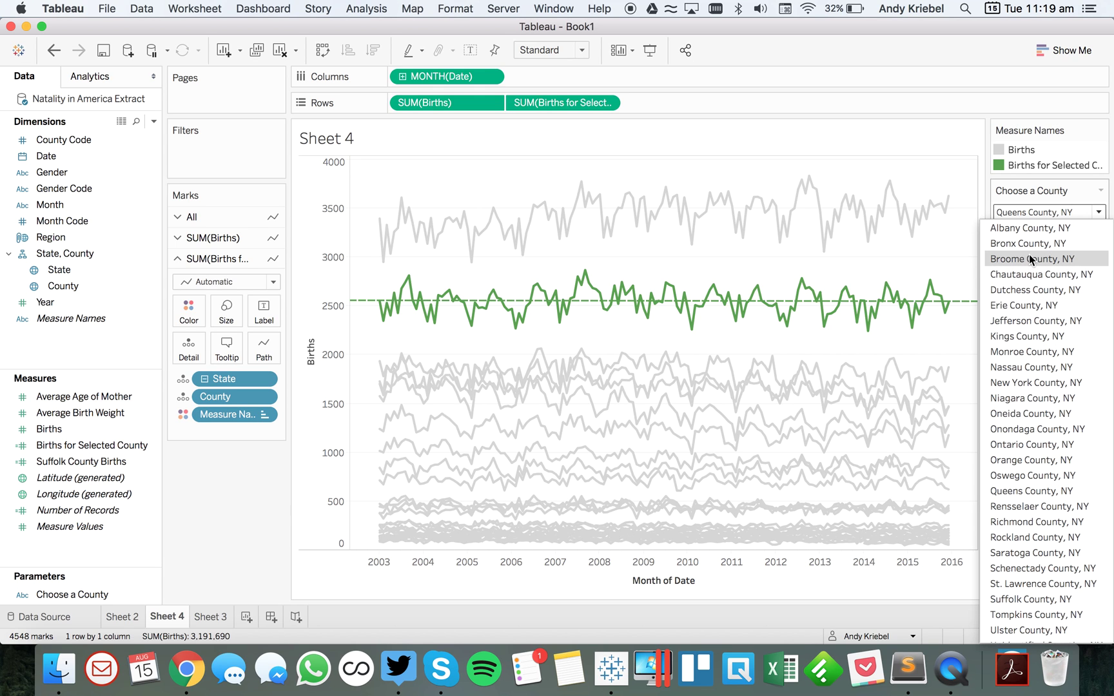
left_click(1028, 243)
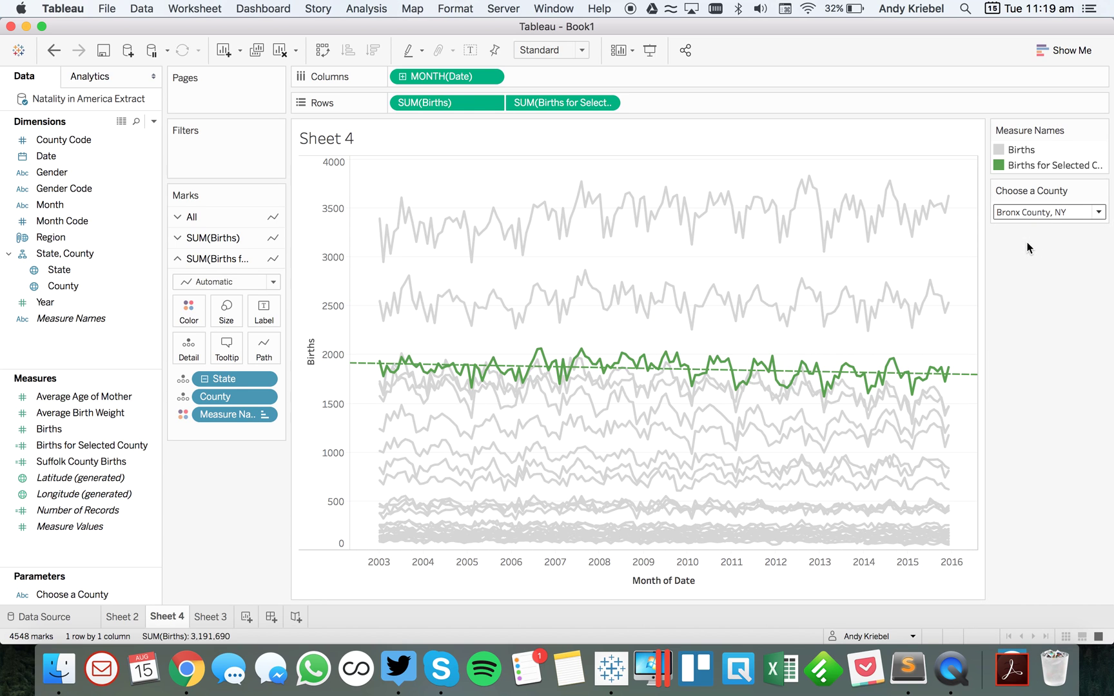